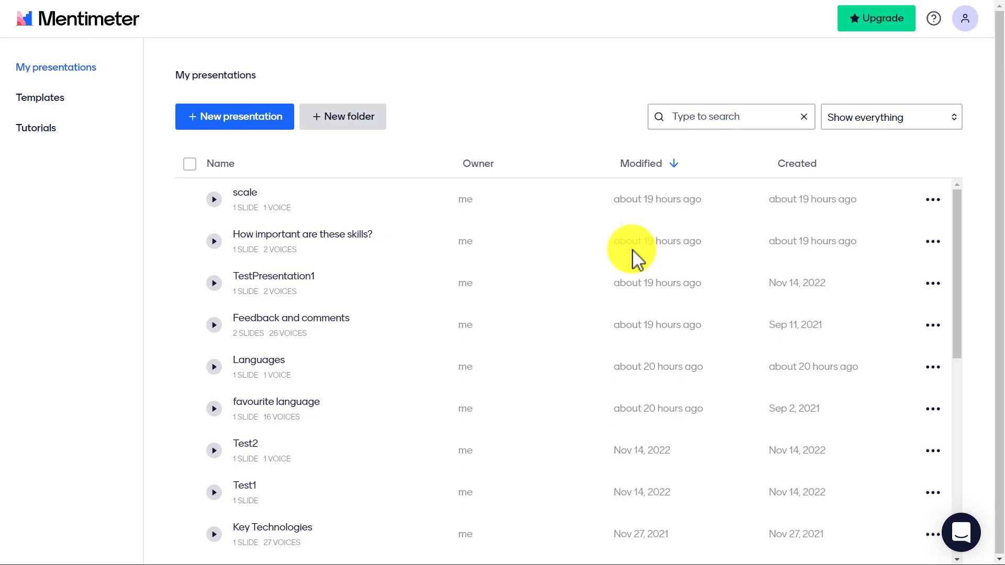
# Present the 'How important are these skills?' results full-screen, then exit to its slide editor
pyautogui.click(507, 217)
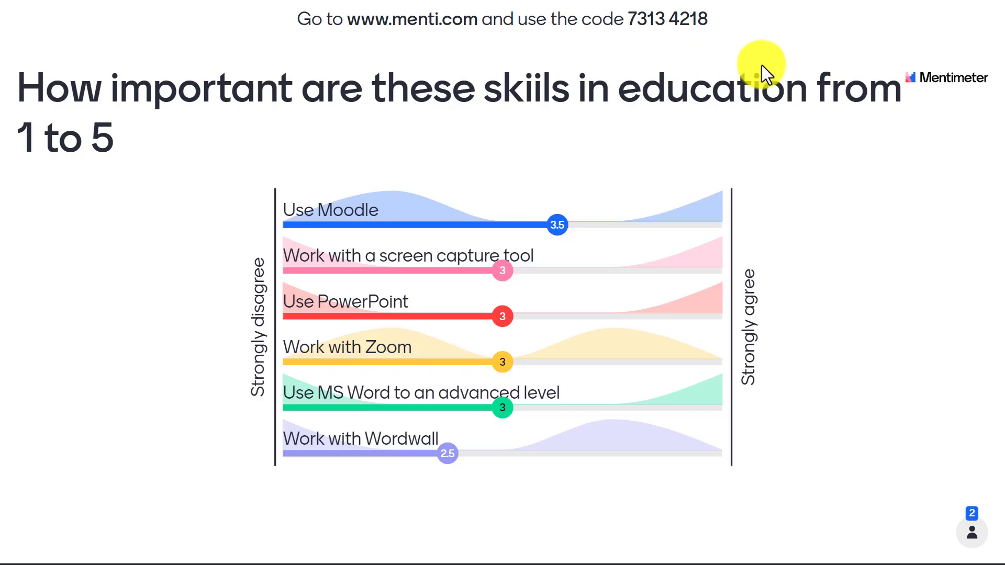
pyautogui.press('Escape')
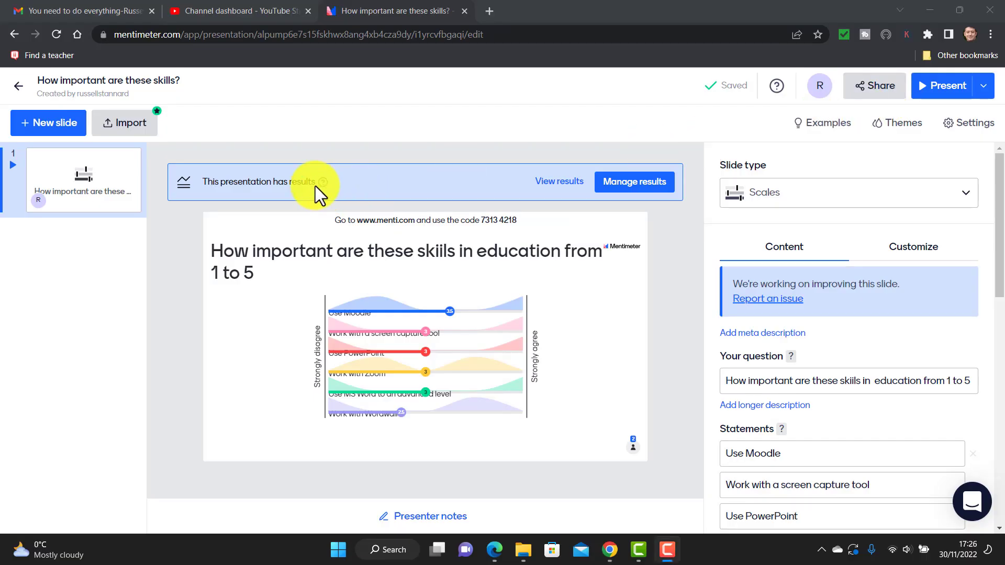
# From the presentations list, create a new presentation named 'scale'
pyautogui.click(21, 88)
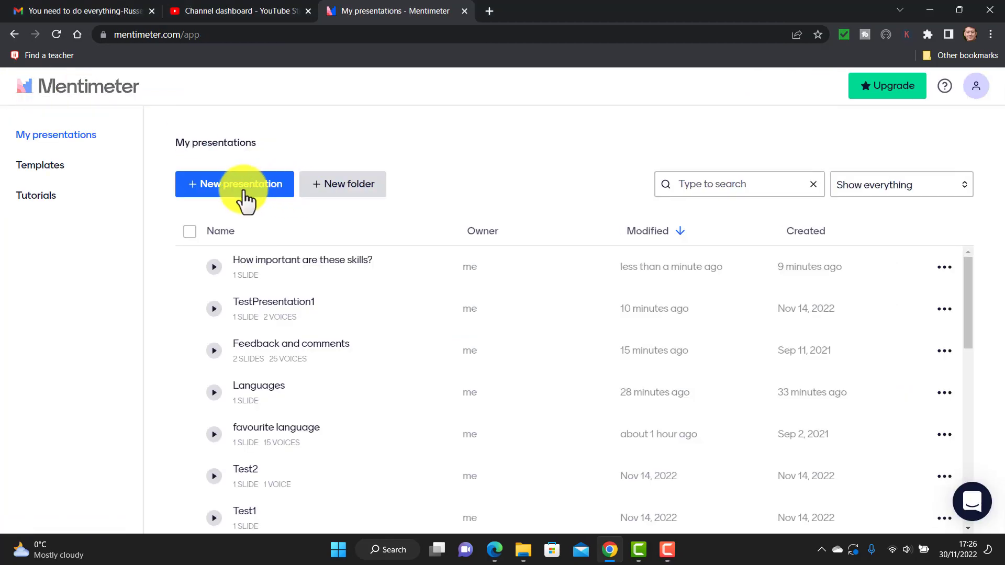
pyautogui.click(238, 188)
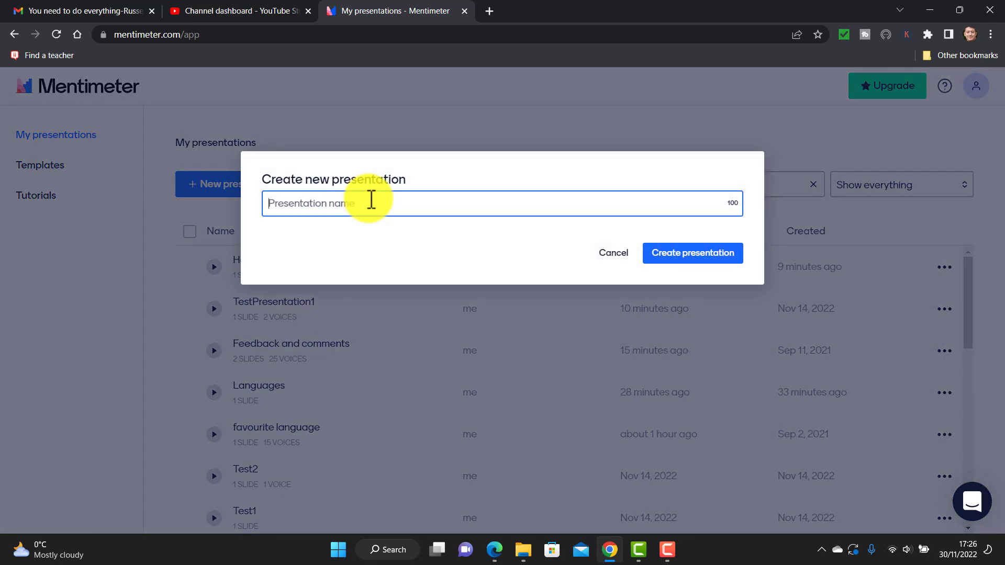
pyautogui.write('scale')
pyautogui.click(700, 256)
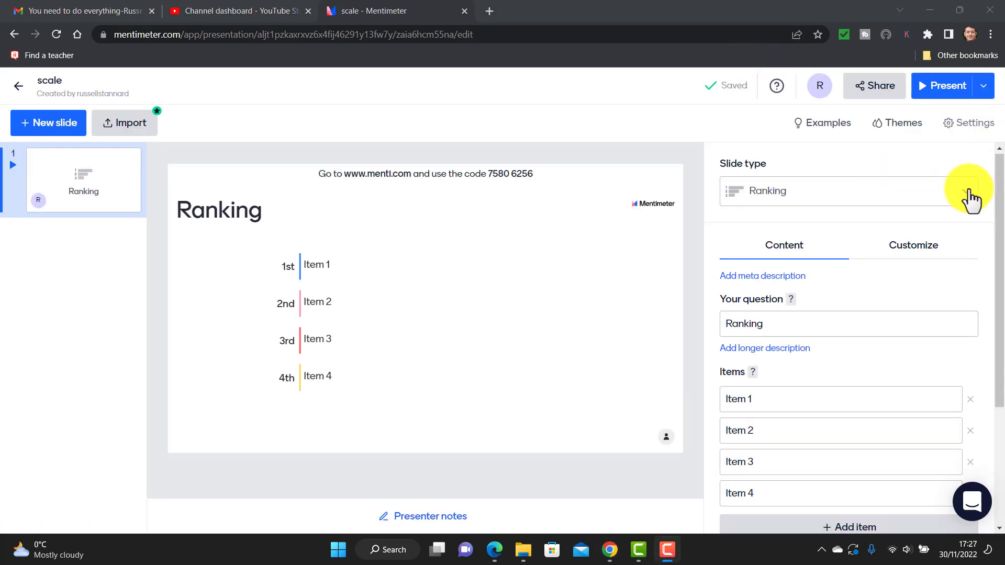
# Change the slide to Scales and paste the question 'How important are these things to learn a language?'
pyautogui.click(969, 198)
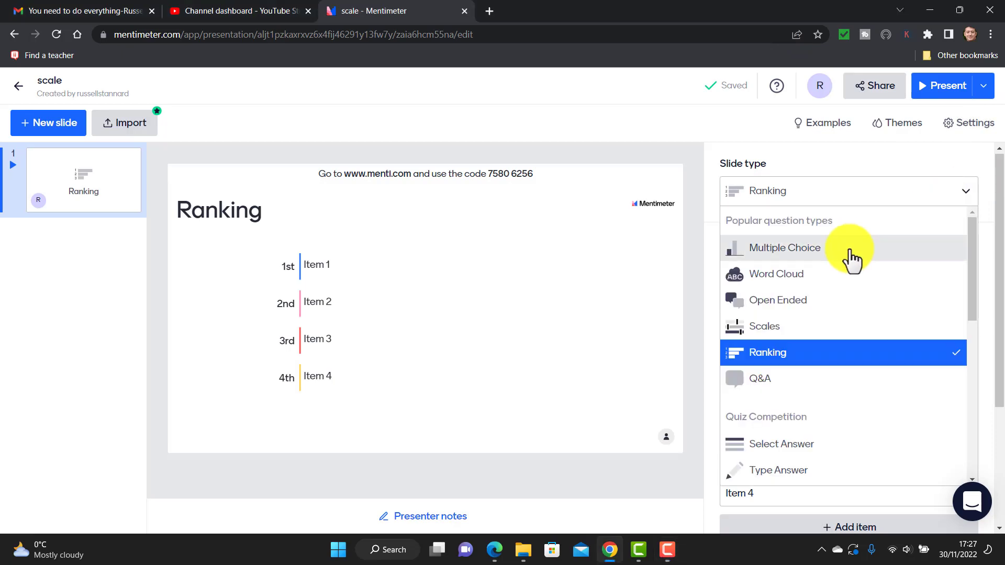
pyautogui.click(767, 326)
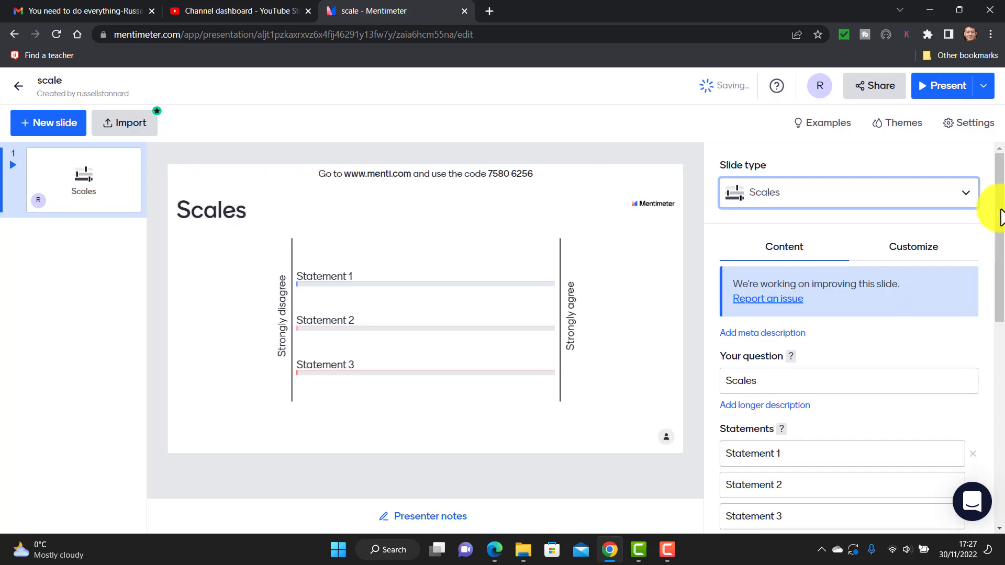
pyautogui.scroll(-1, 1002, 252)
pyautogui.scroll(-2, 1003, 252)
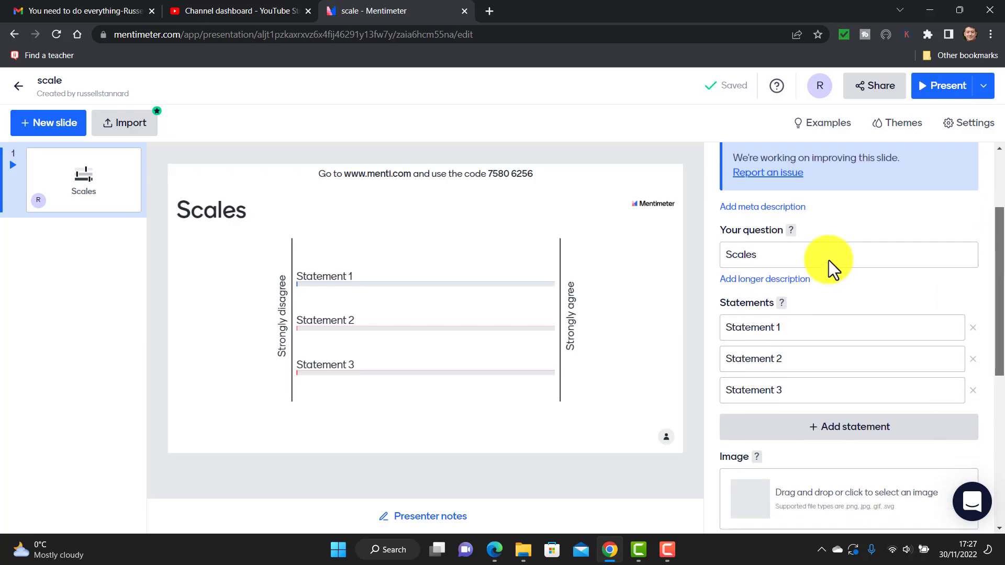
pyautogui.click(795, 265)
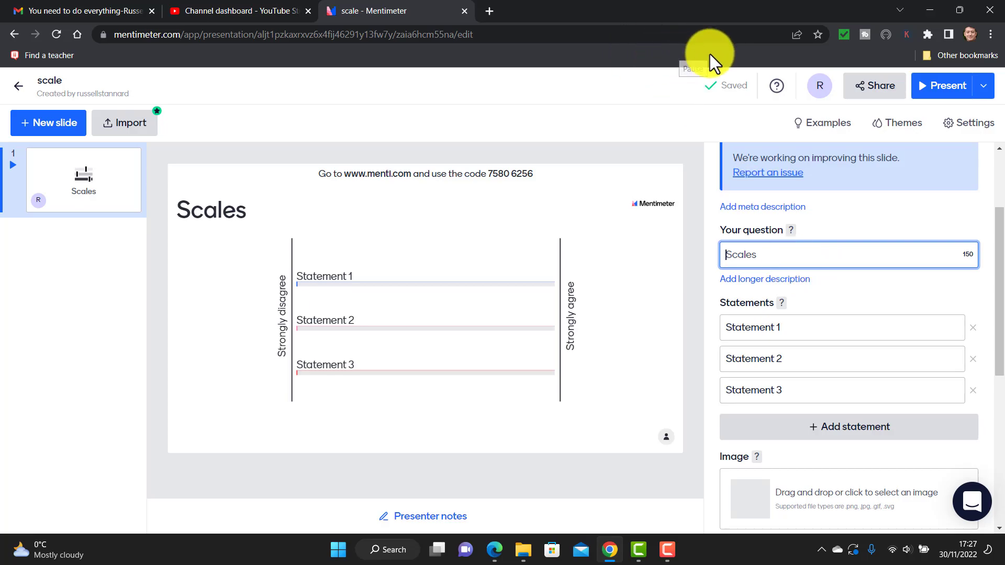
pyautogui.hotkey('ctrl', 'a')
pyautogui.write('How important are these things to learn a language?')
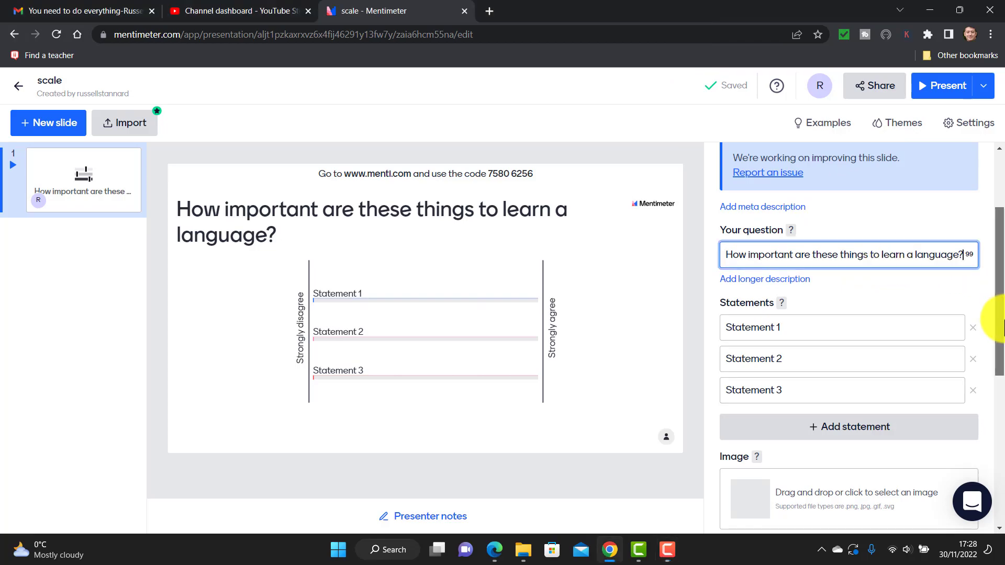
# Add statements up to six, including Study Vocabulary, Read books, Speak the language and Write letters
pyautogui.scroll(-1, 990, 287)
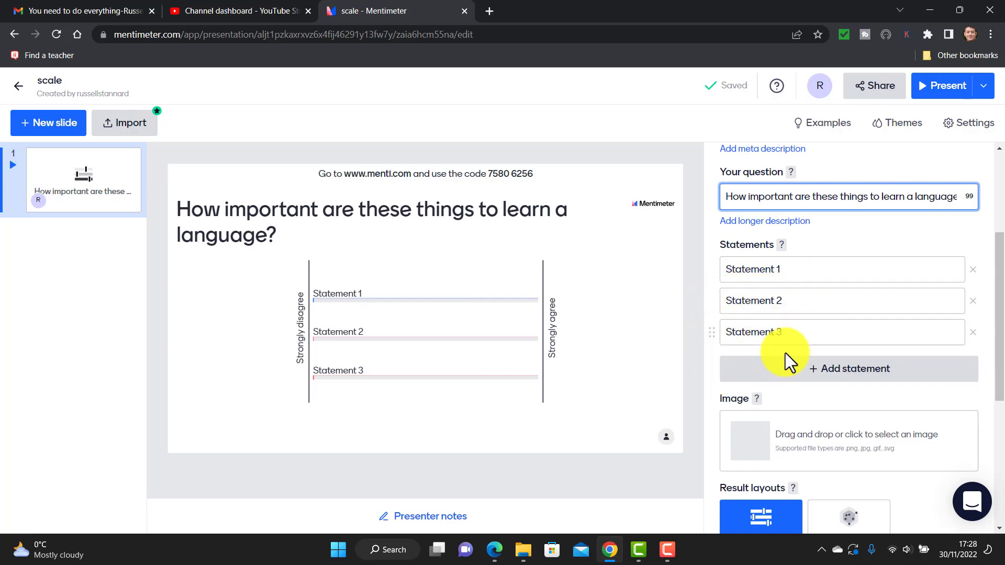
pyautogui.click(837, 377)
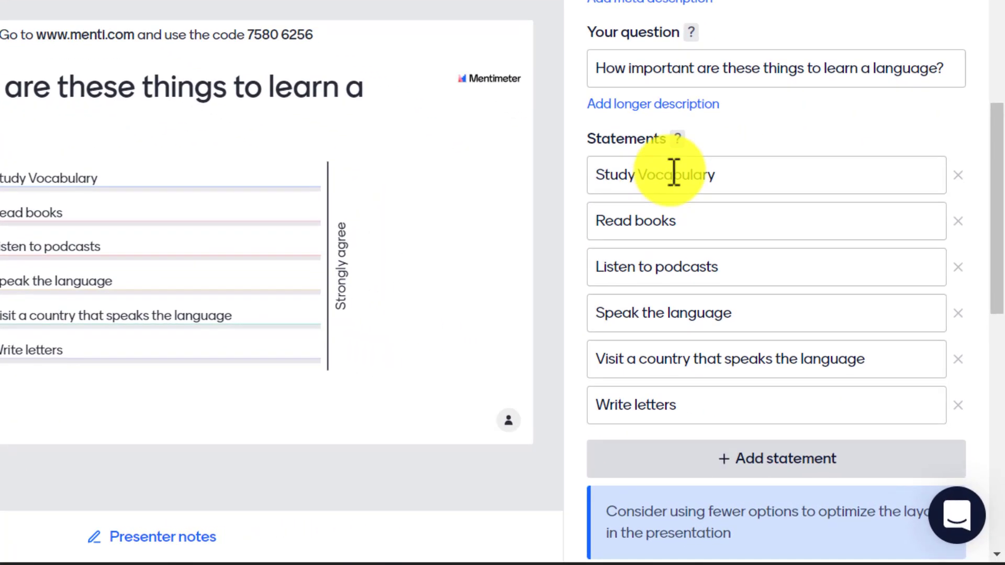
pyautogui.click(634, 177)
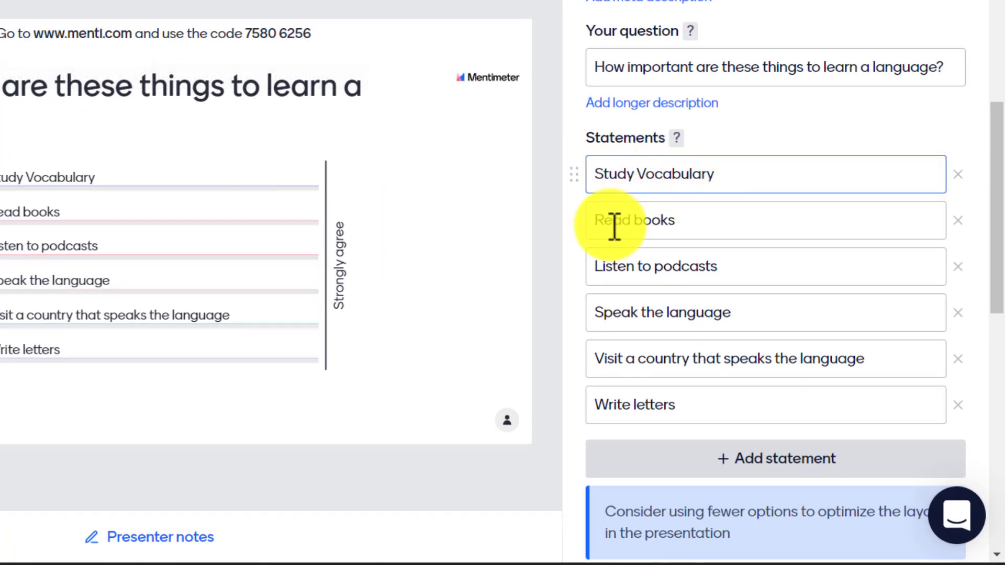
pyautogui.click(616, 226)
pyautogui.click(611, 315)
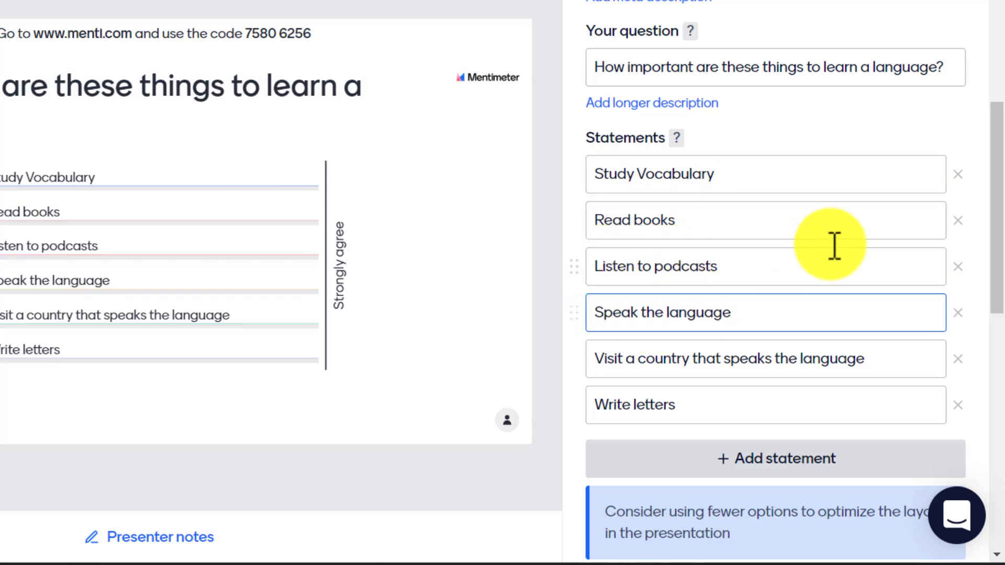
pyautogui.click(834, 251)
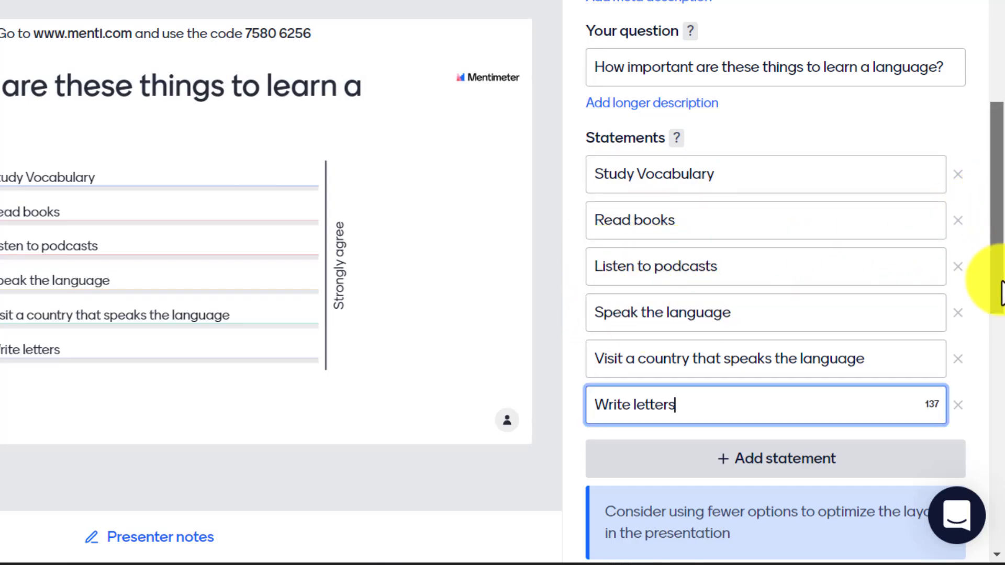
pyautogui.moveTo(1002, 294); pyautogui.dragTo(1002, 455)
pyautogui.click(726, 294)
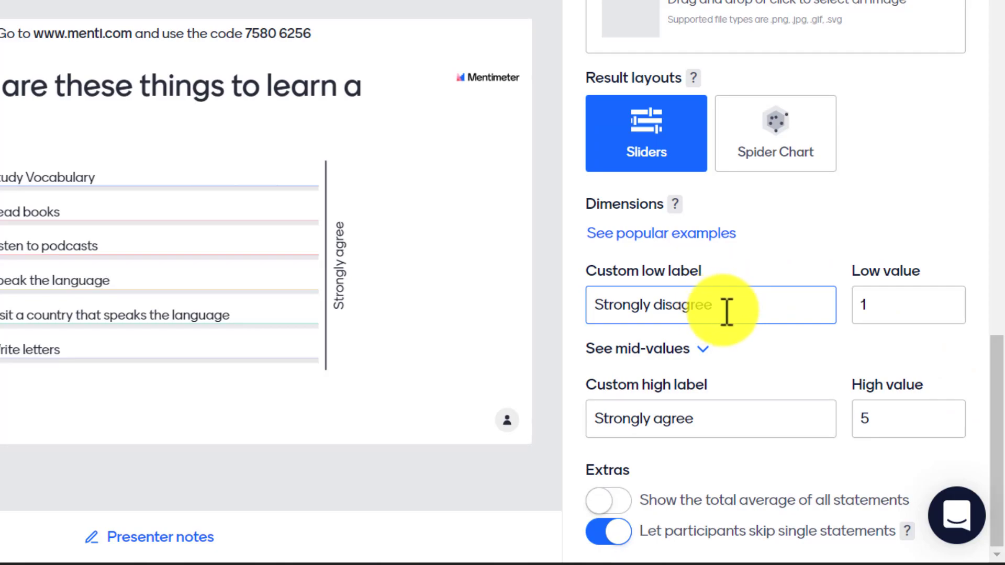
# Relabel the scale's low end 'Not important' and high end 'Very important'
pyautogui.click(725, 312)
pyautogui.press('BackSpace')
pyautogui.press('BackSpace')
pyautogui.press('BackSpace')
pyautogui.press('BackSpace')
pyautogui.press('BackSpace')
pyautogui.press('BackSpace')
pyautogui.press('BackSpace')
pyautogui.press('BackSpace')
pyautogui.press('BackSpace')
pyautogui.press('BackSpace')
pyautogui.press('BackSpace')
pyautogui.press('BackSpace')
pyautogui.press('BackSpace')
pyautogui.press('BackSpace')
pyautogui.press('BackSpace')
pyautogui.press('BackSpace')
pyautogui.press('BackSpace')
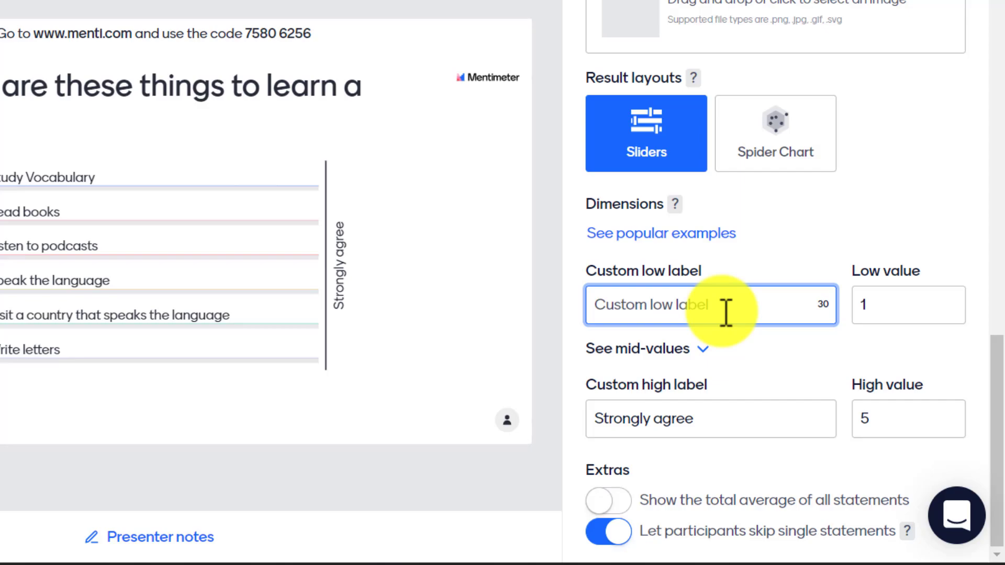
pyautogui.write('No')
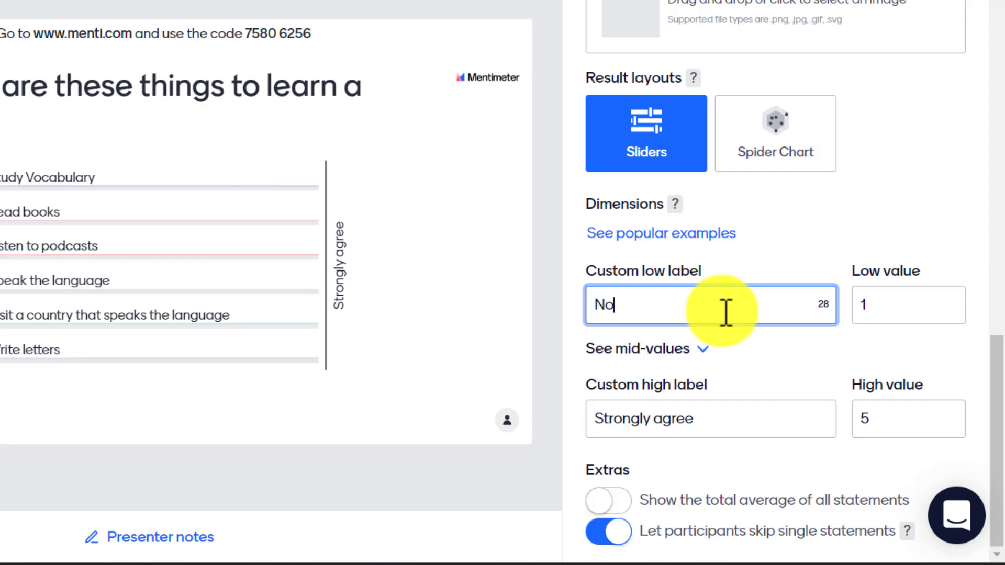
pyautogui.write('t importa')
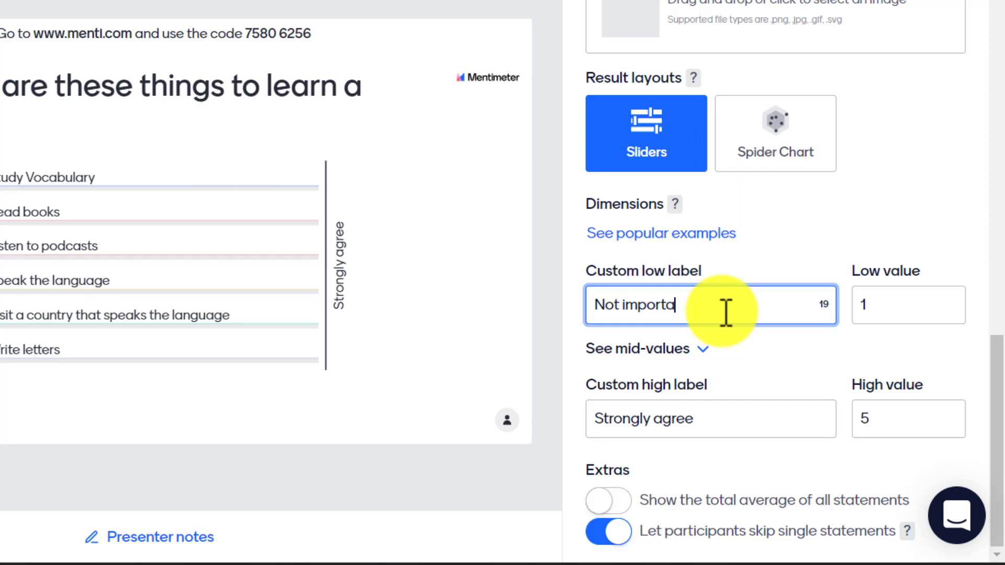
pyautogui.write('nt')
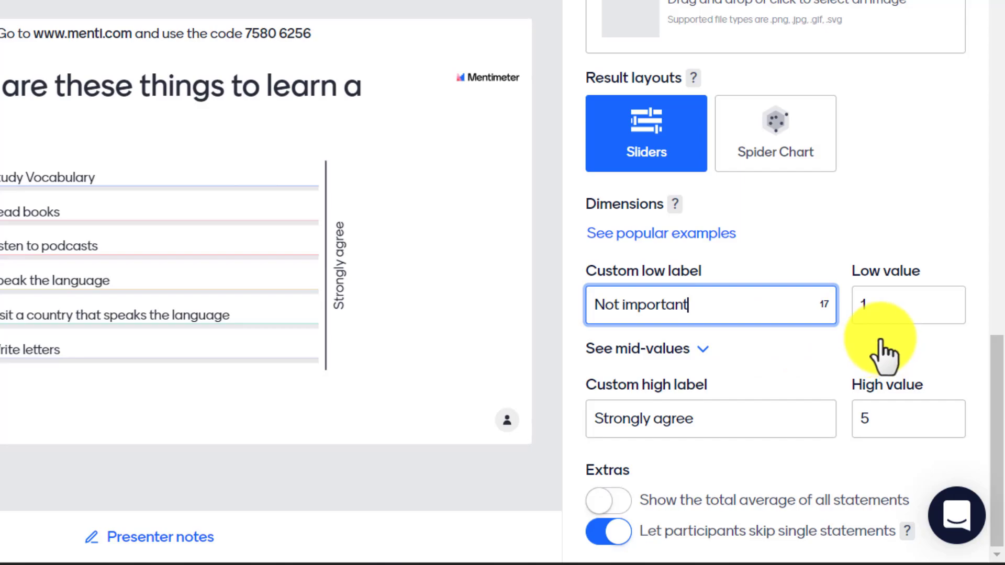
pyautogui.click(715, 425)
pyautogui.press('BackSpace')
pyautogui.press('BackSpace')
pyautogui.press('BackSpace')
pyautogui.press('BackSpace')
pyautogui.press('BackSpace')
pyautogui.press('BackSpace')
pyautogui.press('BackSpace')
pyautogui.press('BackSpace')
pyautogui.press('BackSpace')
pyautogui.press('BackSpace')
pyautogui.press('BackSpace')
pyautogui.press('BackSpace')
pyautogui.press('BackSpace')
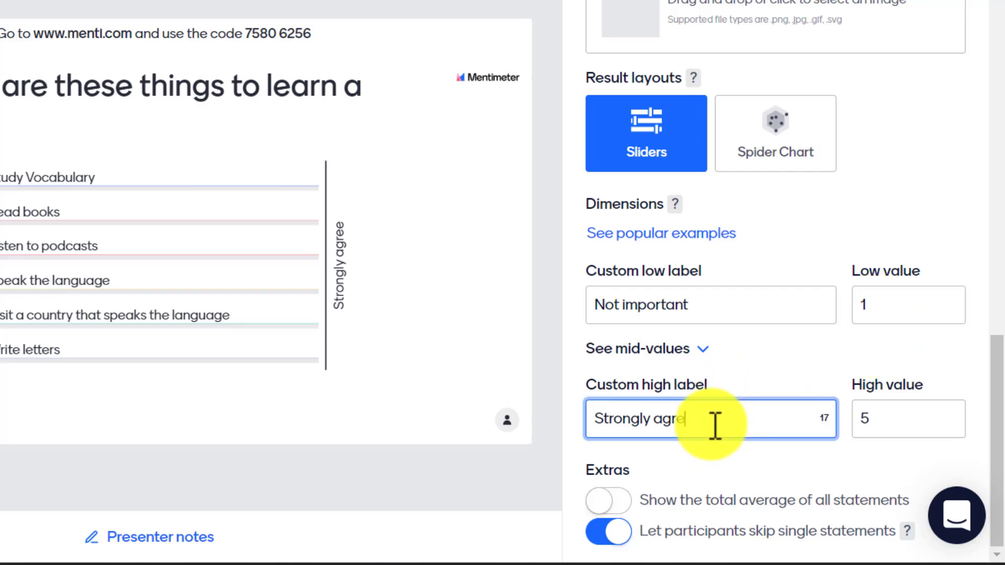
pyautogui.press('BackSpace')
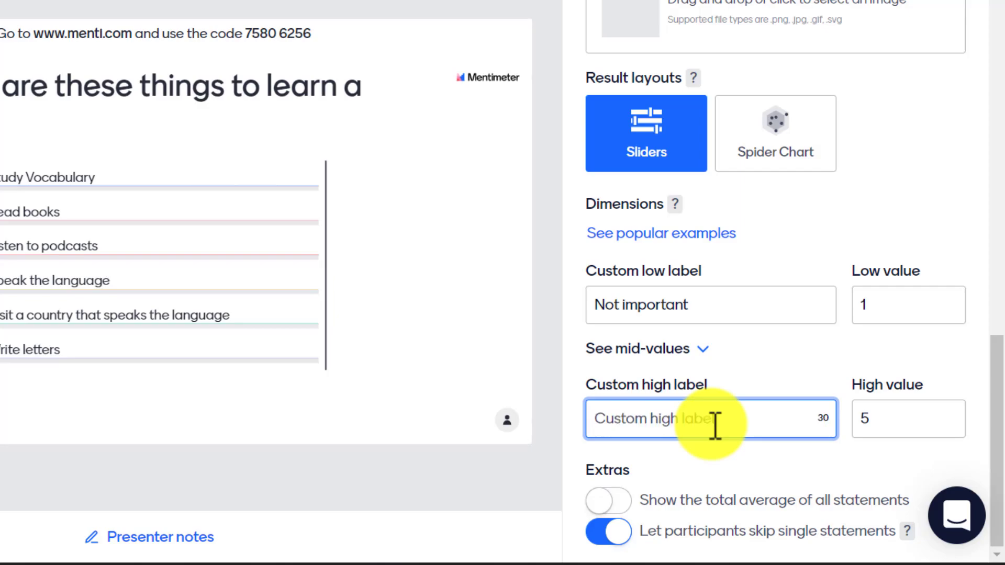
pyautogui.write('Ver')
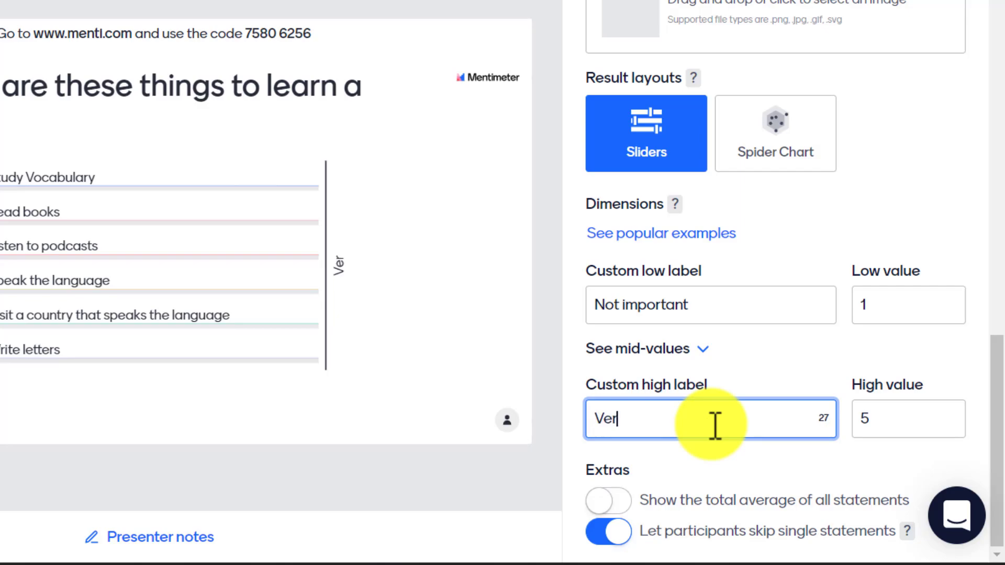
pyautogui.write('y impor')
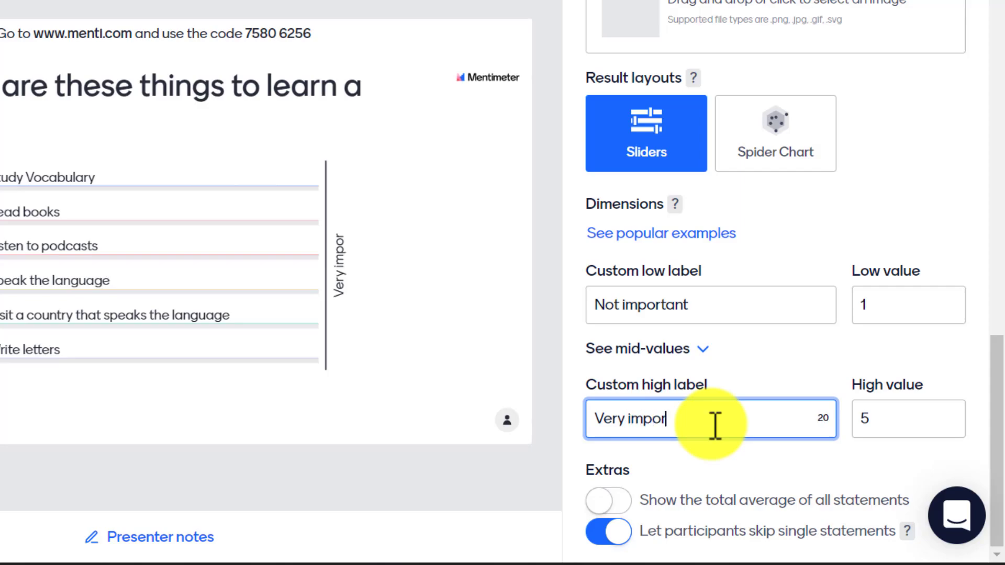
pyautogui.write('tant')
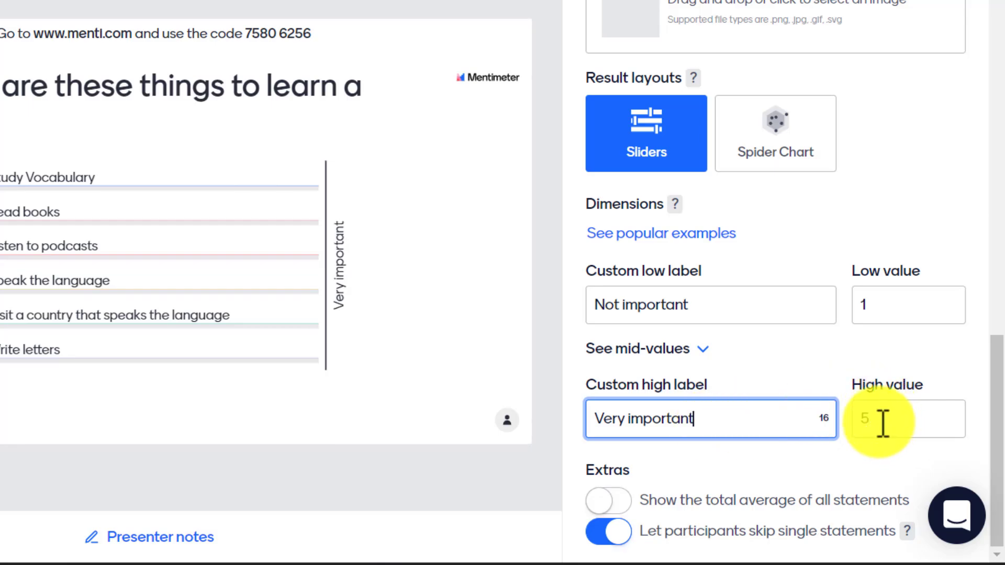
# Raise the scale's high value from 5 to 10
pyautogui.click(883, 423)
pyautogui.write('5')
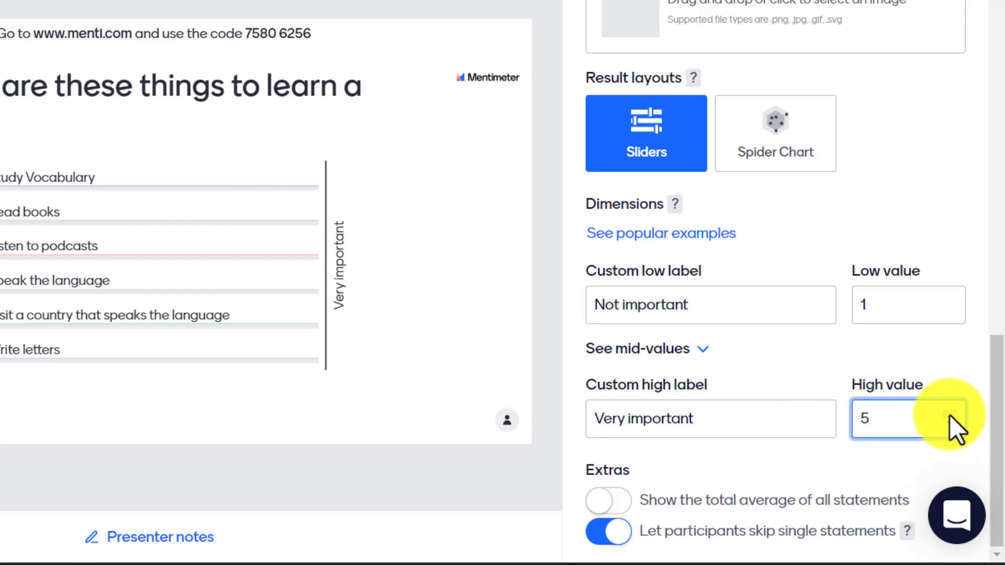
pyautogui.click(949, 413)
pyautogui.click(950, 414)
pyautogui.click(950, 413)
pyautogui.click(949, 414)
pyautogui.click(950, 413)
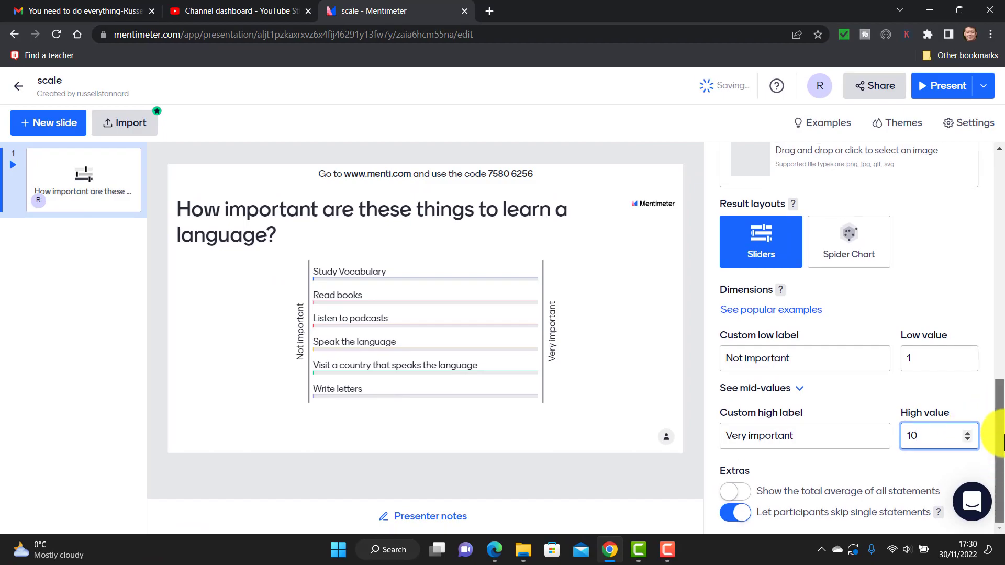
pyautogui.scroll(6, 1001, 314)
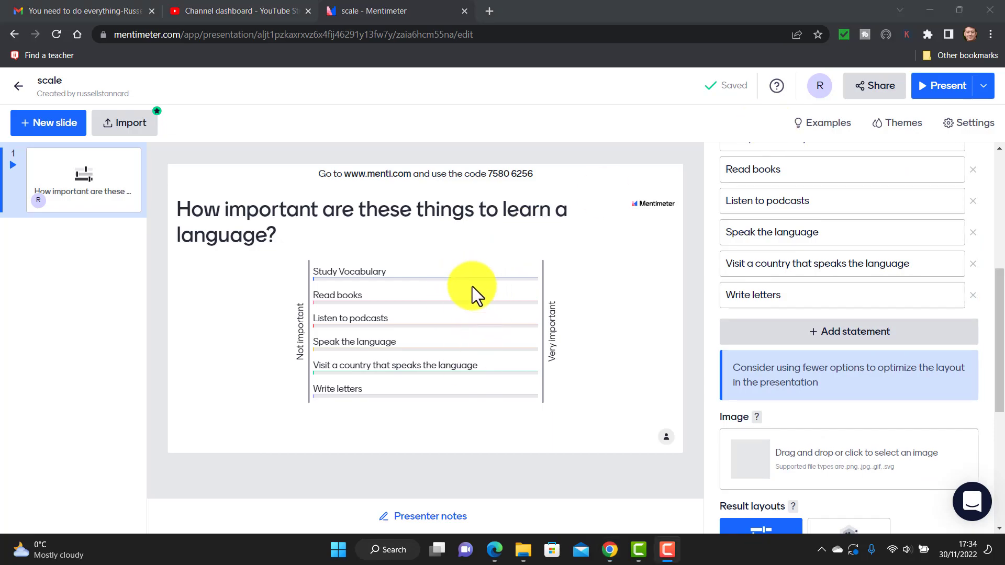
# Copy the presentation's voting link from the Share options' Participation tab
pyautogui.click(874, 94)
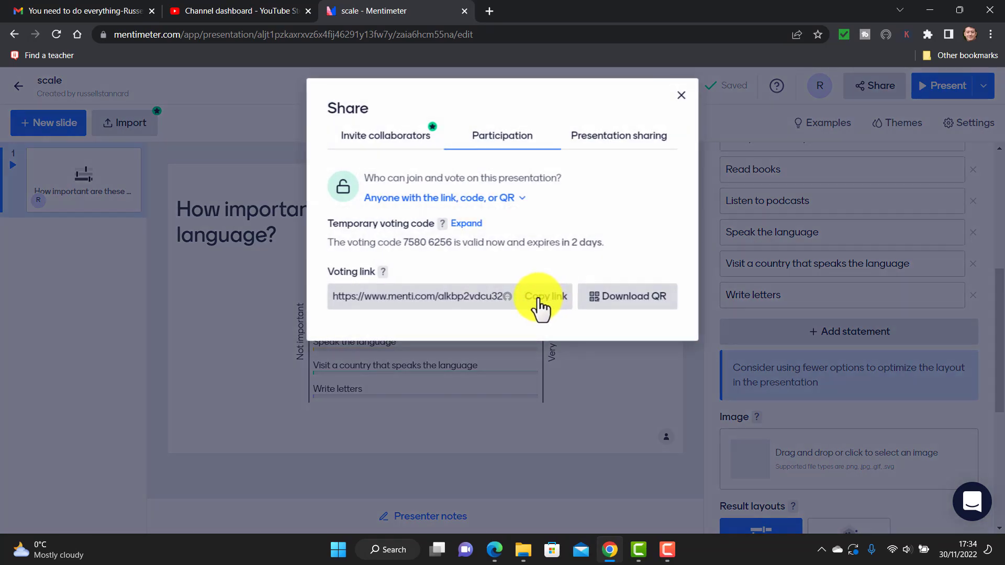
pyautogui.click(540, 303)
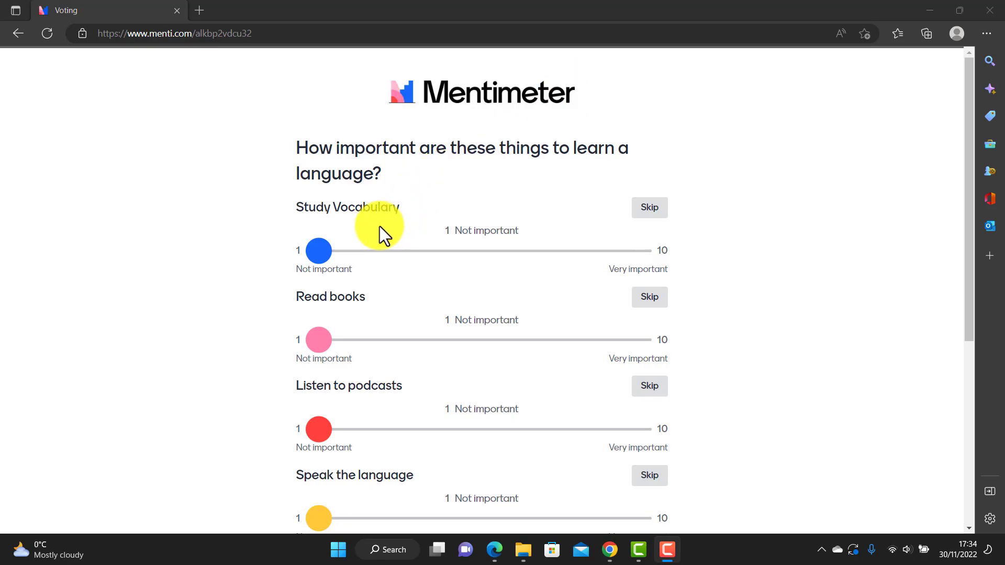
# Rate Study Vocabulary 4, Read books 10, podcasts 6, speaking 5, visiting 5, Write letters 10, then submit
pyautogui.click(417, 254)
pyautogui.moveTo(319, 341); pyautogui.dragTo(633, 341)
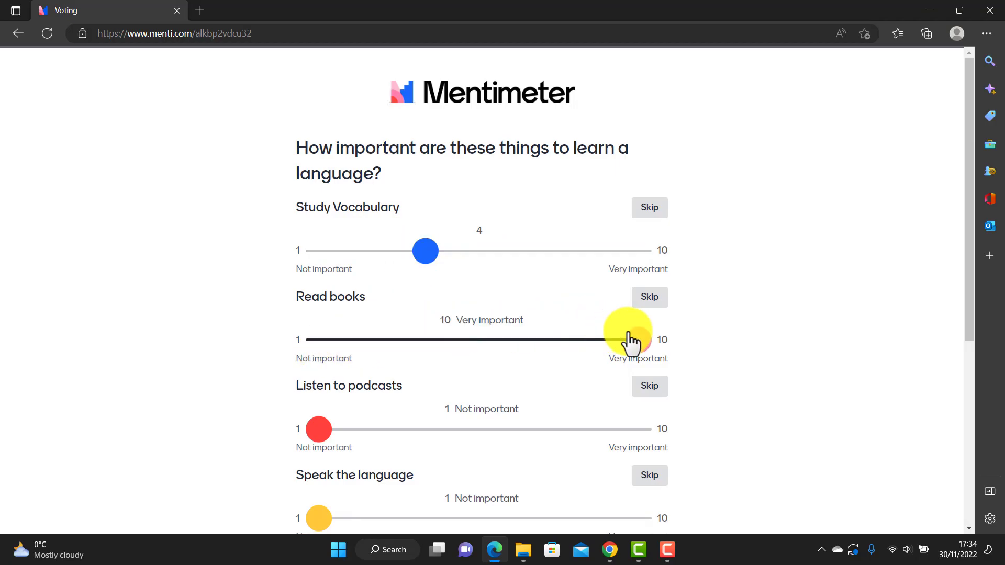
pyautogui.click(486, 431)
pyautogui.moveTo(968, 246); pyautogui.dragTo(969, 396)
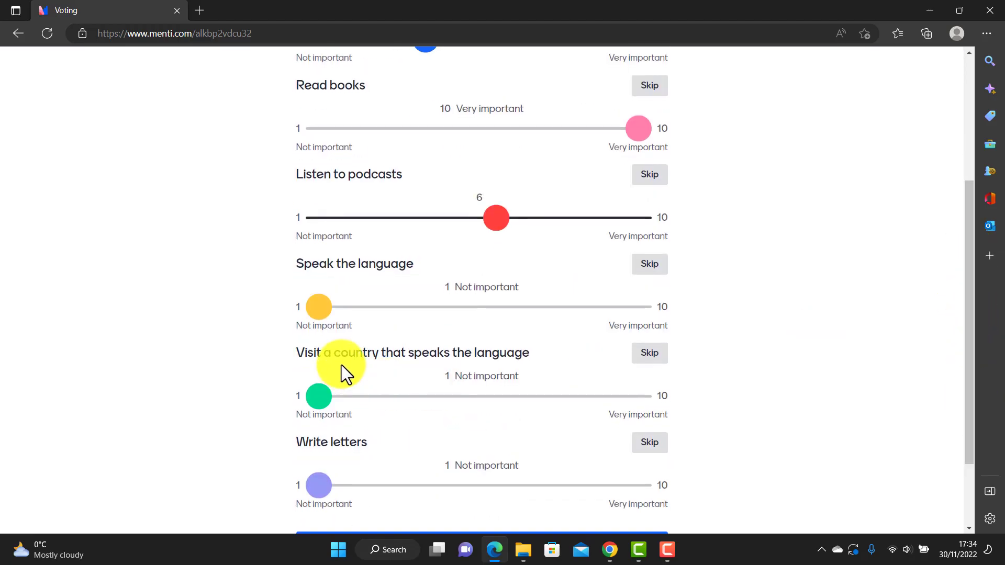
pyautogui.click(463, 309)
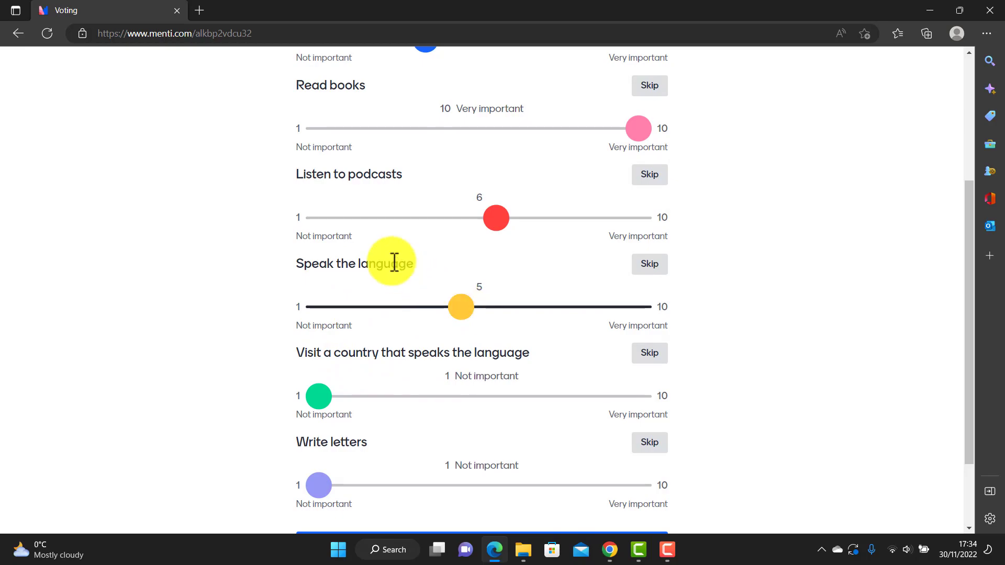
pyautogui.click(460, 392)
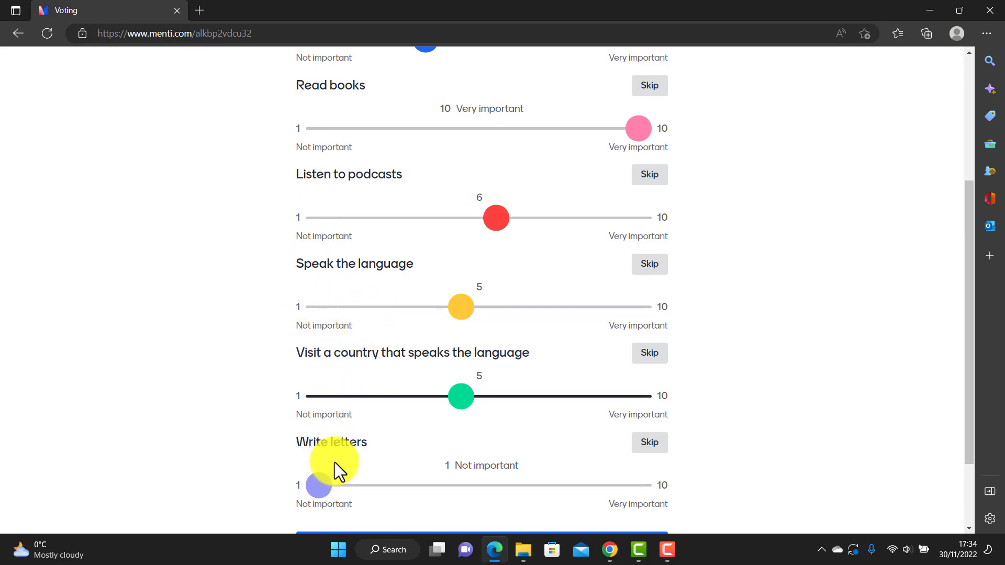
pyautogui.click(489, 491)
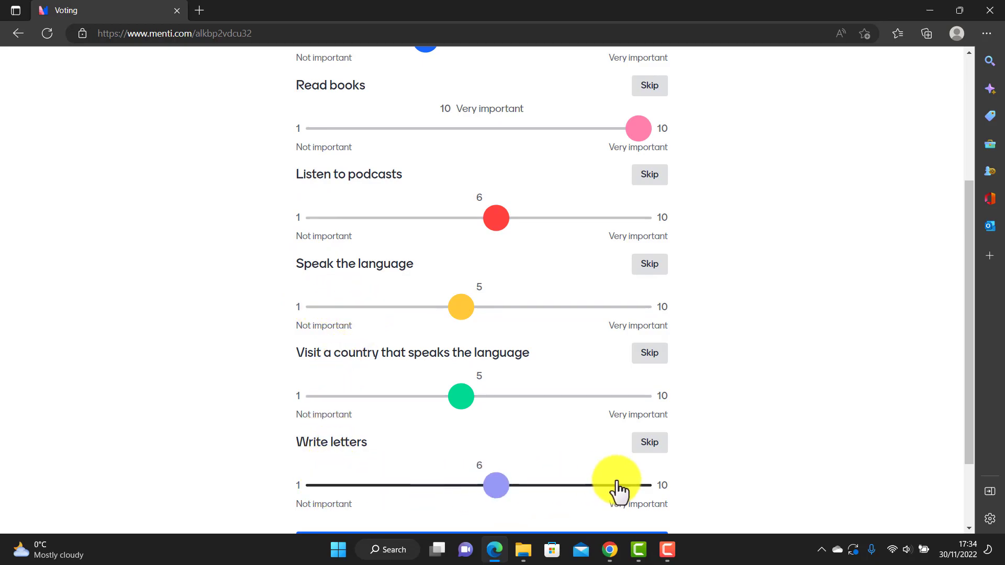
pyautogui.click(621, 485)
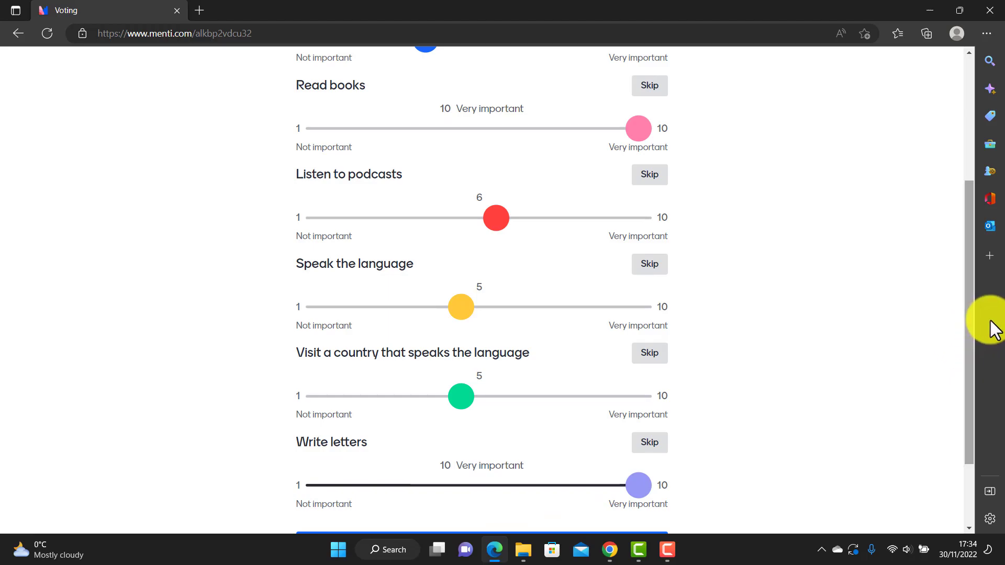
pyautogui.scroll(-2, 962, 394)
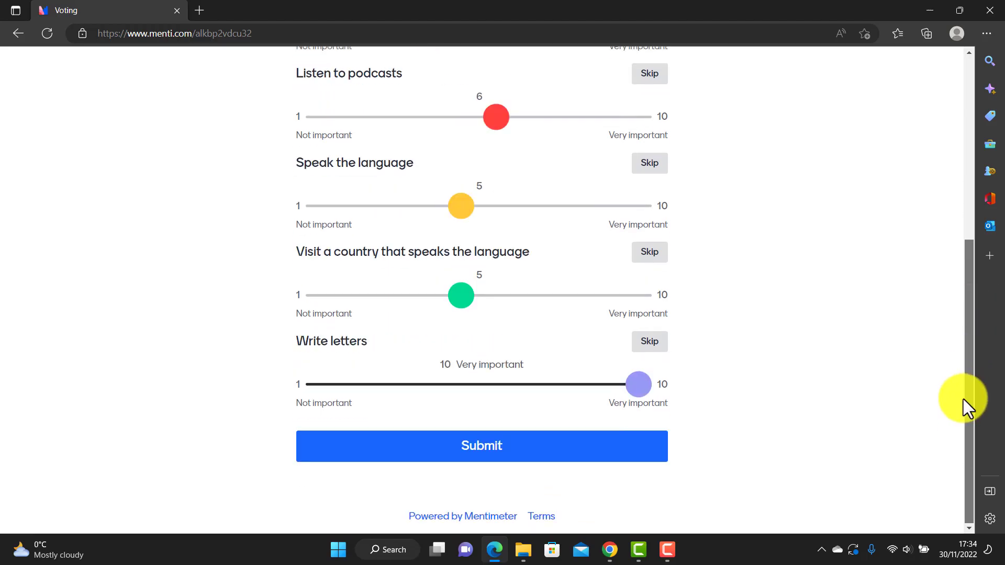
pyautogui.click(489, 451)
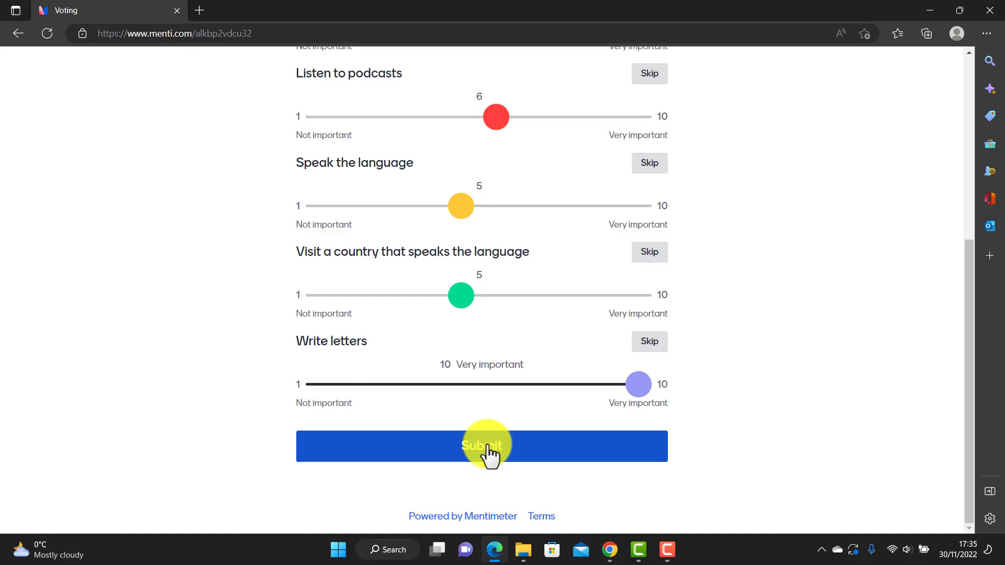
pyautogui.click(487, 446)
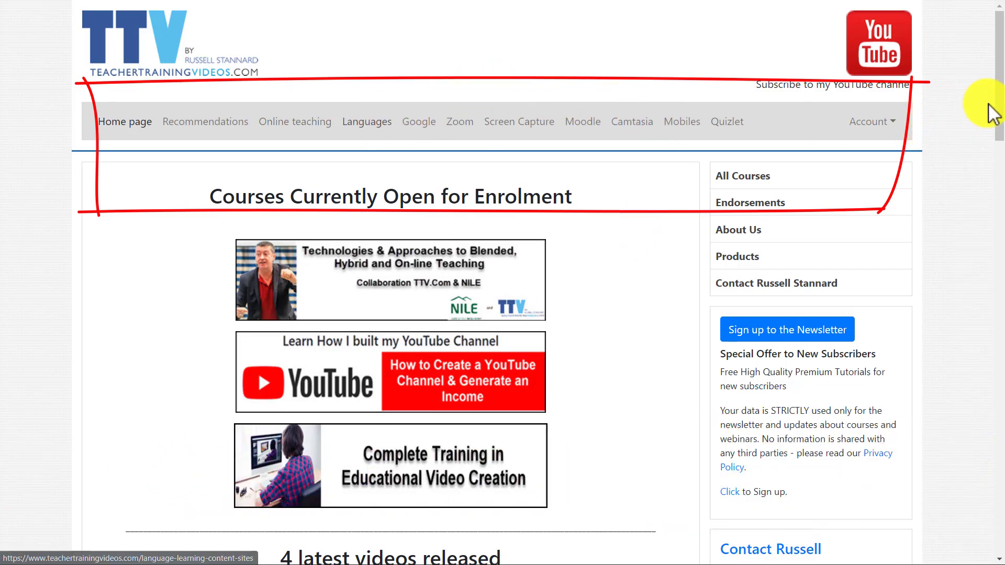
# Scroll through the TeacherTrainingVideos.com homepage's courses and recommended videos down to the footer
pyautogui.scroll(-1, 997, 124)
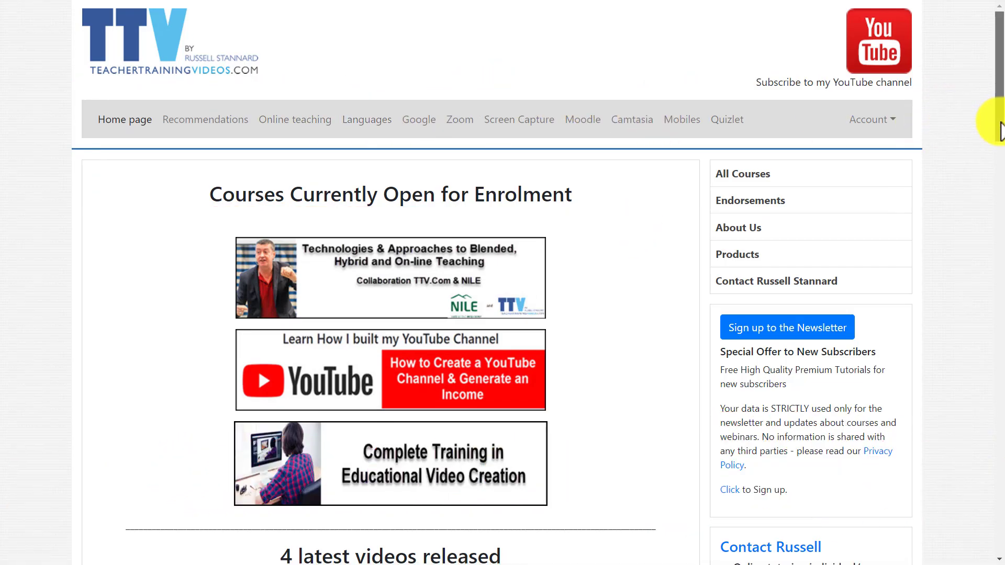
pyautogui.scroll(-10, 987, 242)
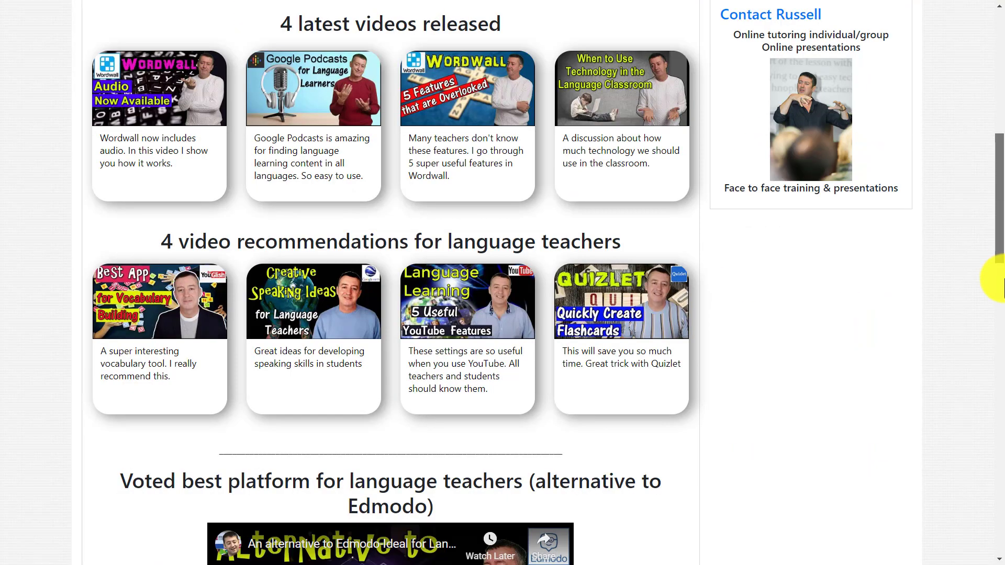
pyautogui.scroll(-12, 1003, 338)
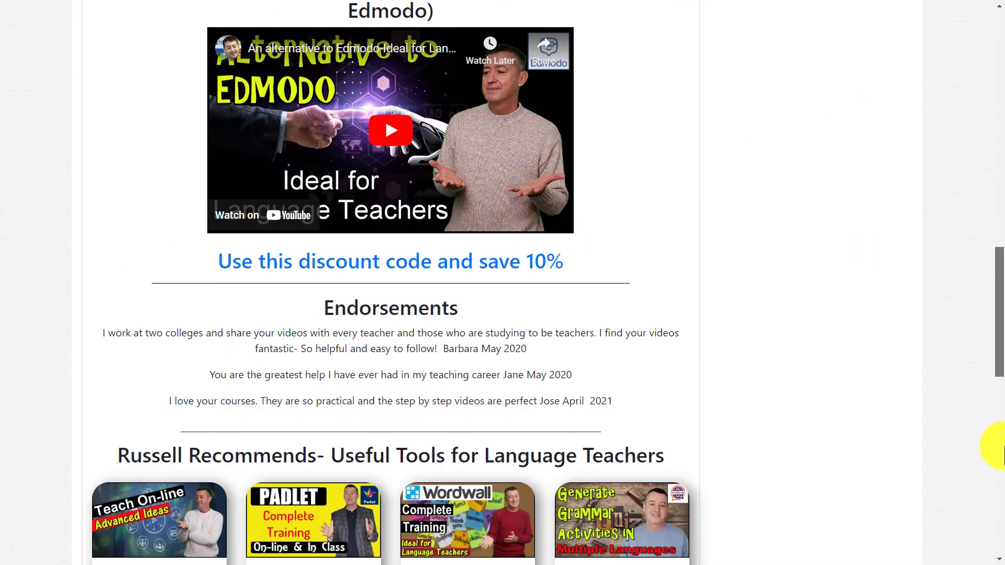
pyautogui.scroll(-7, 1002, 505)
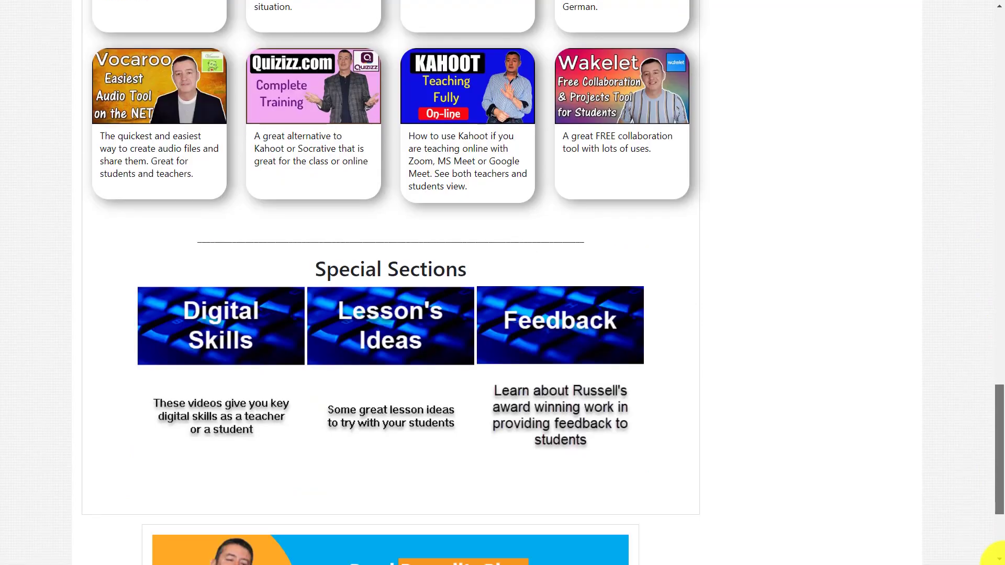
pyautogui.scroll(-4, 998, 559)
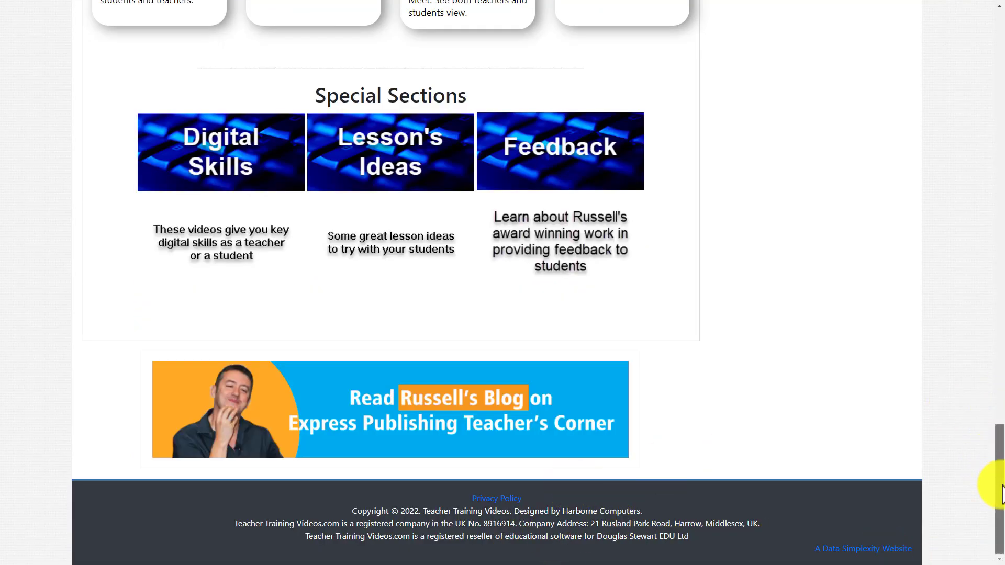
pyautogui.moveTo(1001, 152); pyautogui.dragTo(1000, 8)
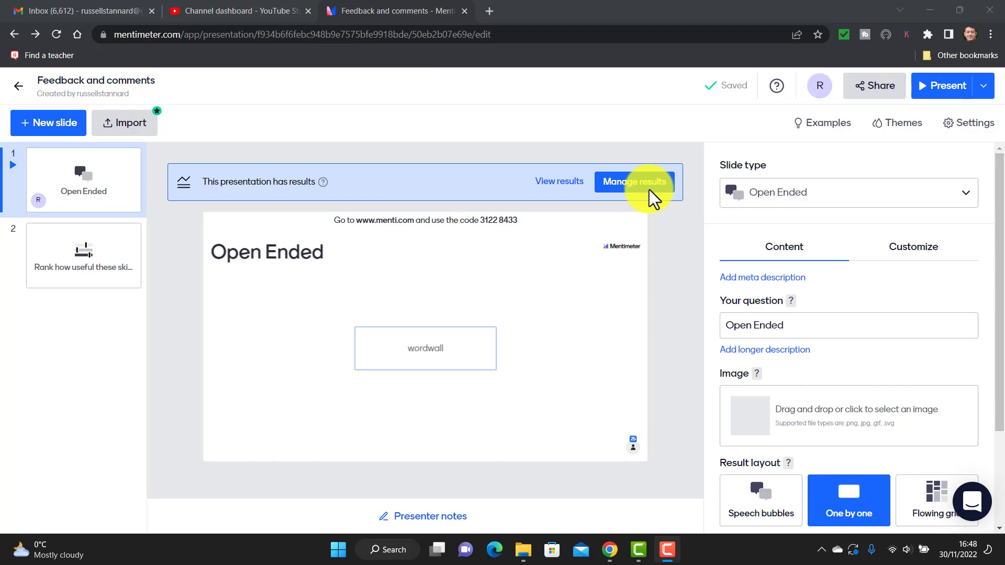
# Present Feedback and comments, advancing through responses up to 'Google Earth' and 'perfect', then exit
pyautogui.click(939, 94)
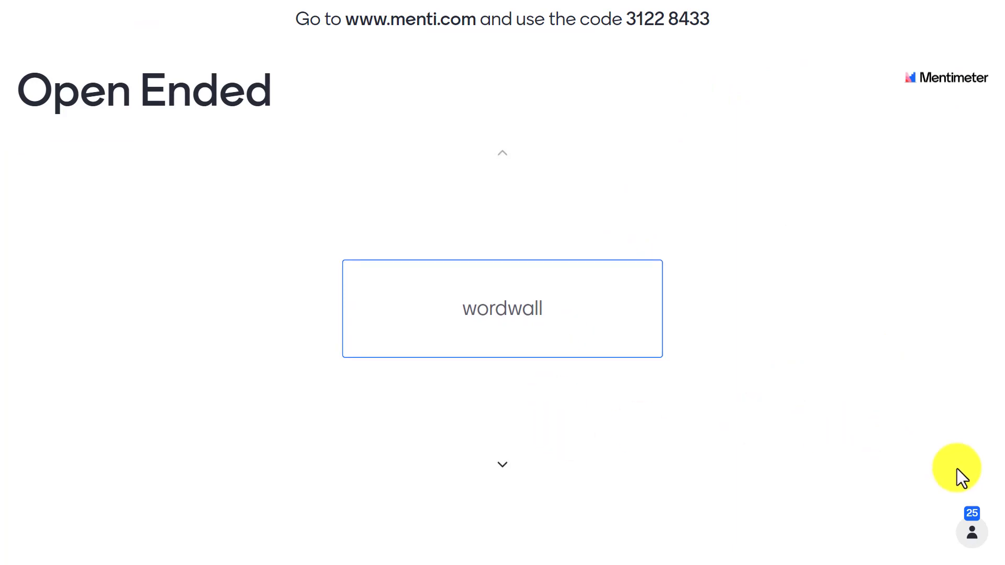
pyautogui.click(503, 468)
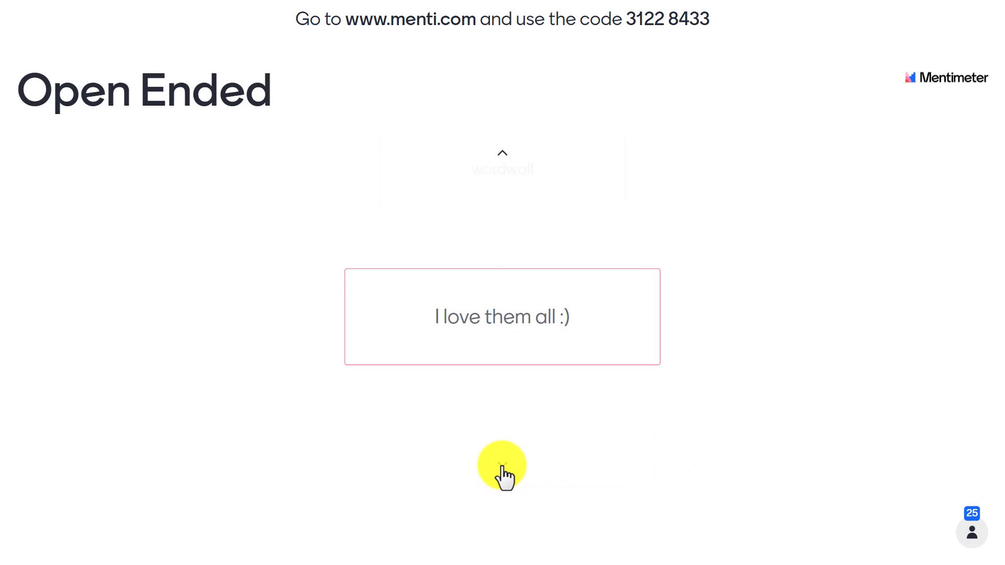
pyautogui.click(501, 465)
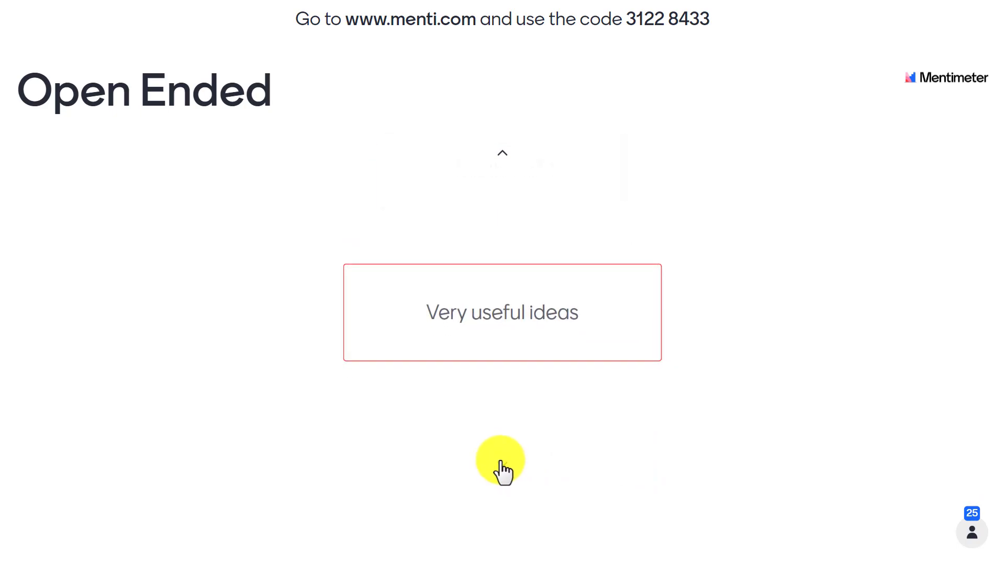
pyautogui.click(501, 466)
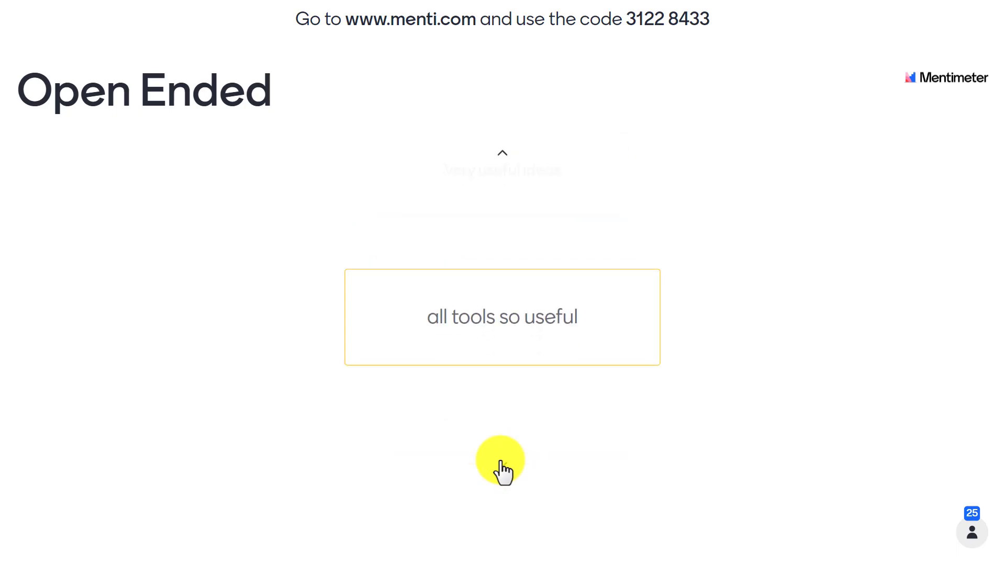
pyautogui.click(502, 466)
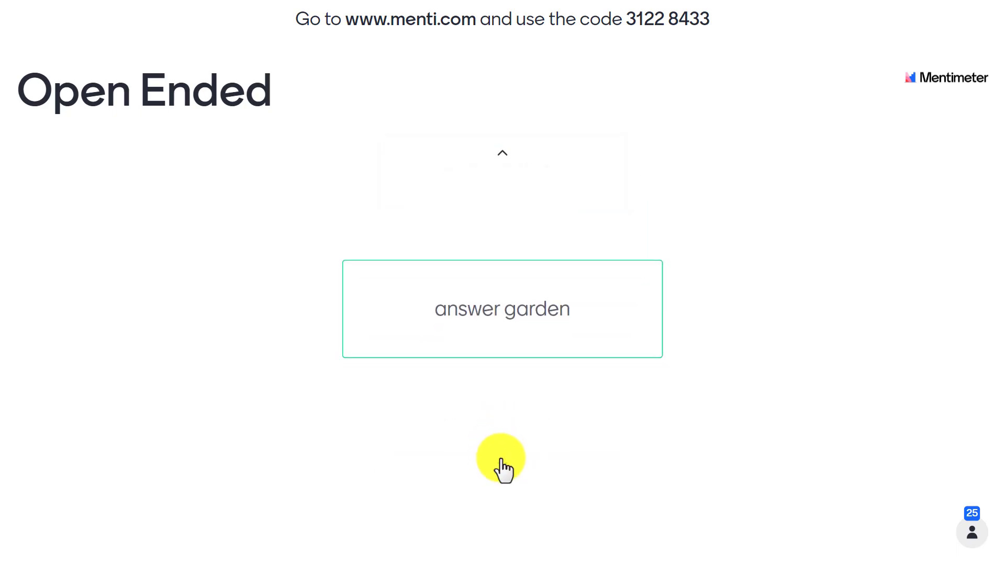
pyautogui.click(503, 471)
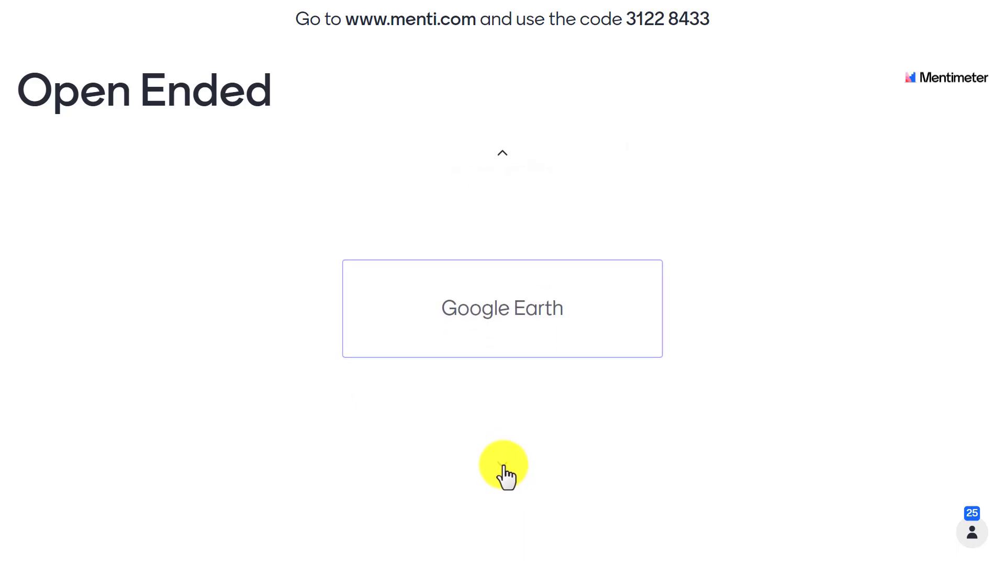
pyautogui.click(503, 468)
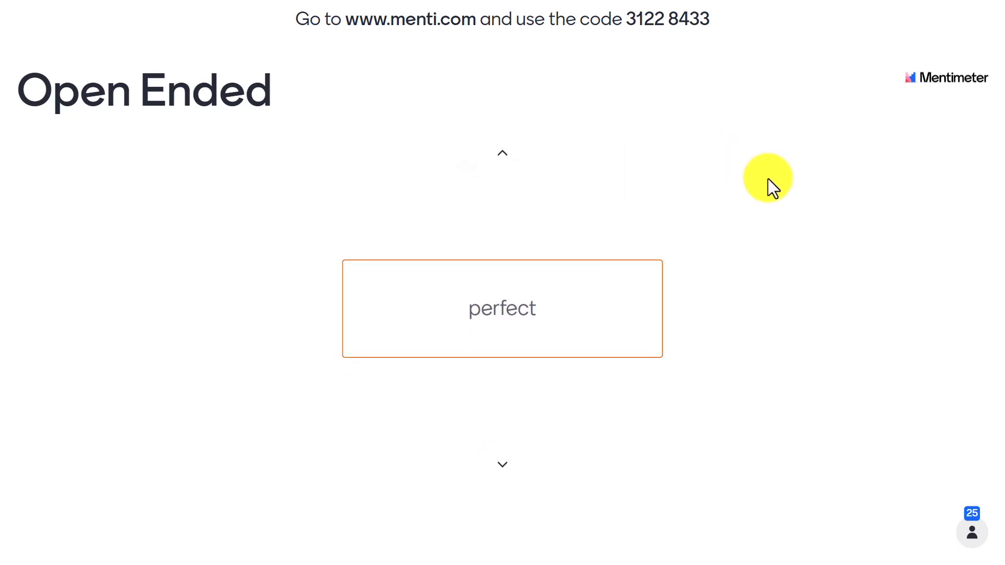
pyautogui.press('Escape')
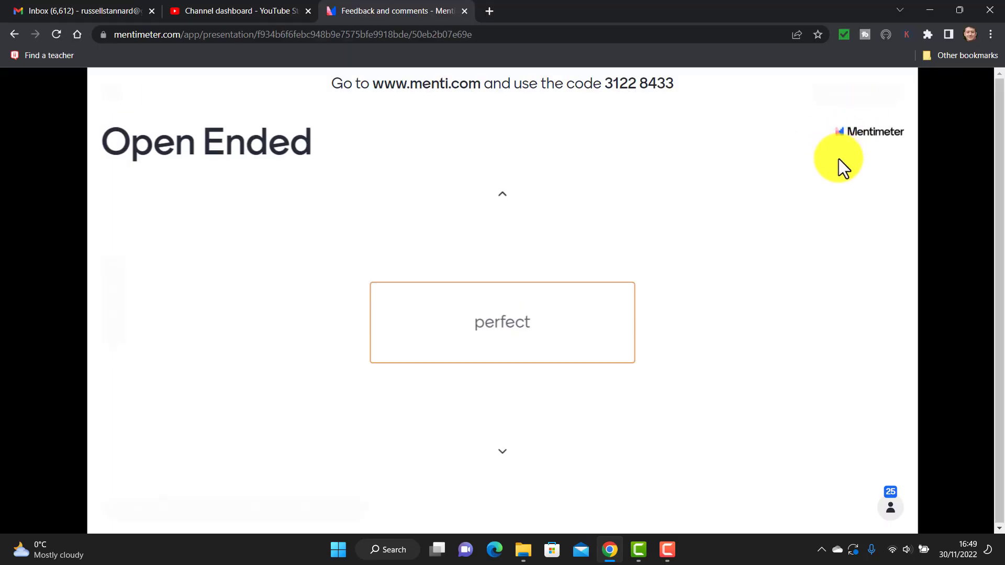
pyautogui.press('Escape')
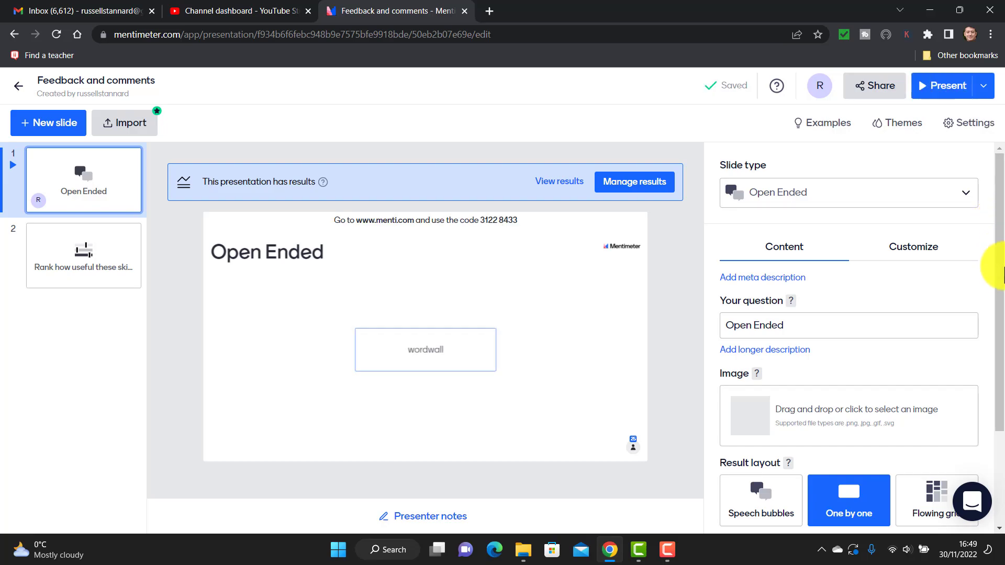
# Switch the Open Ended result layout to Flowing grid and preview it full screen
pyautogui.scroll(-2, 993, 272)
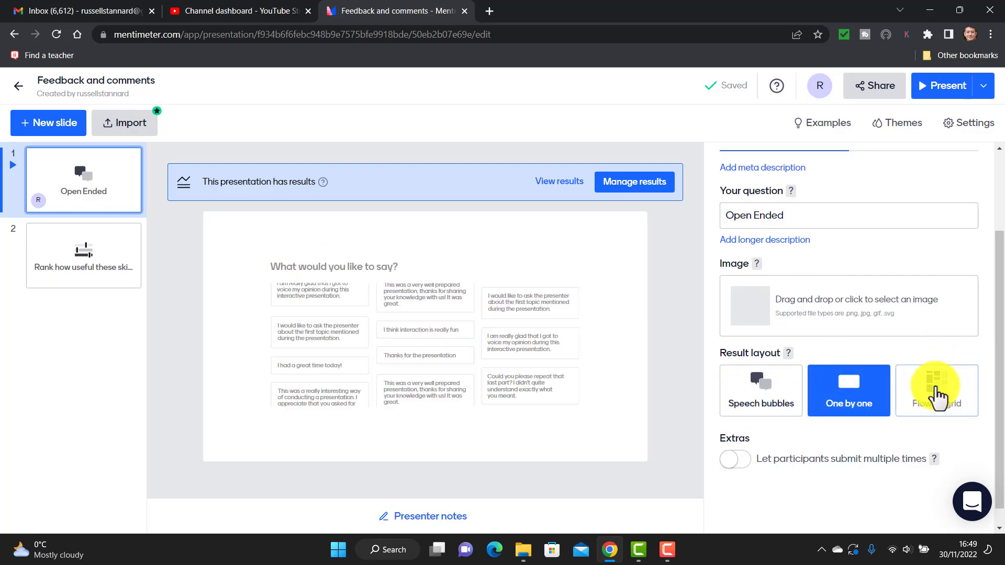
pyautogui.click(937, 398)
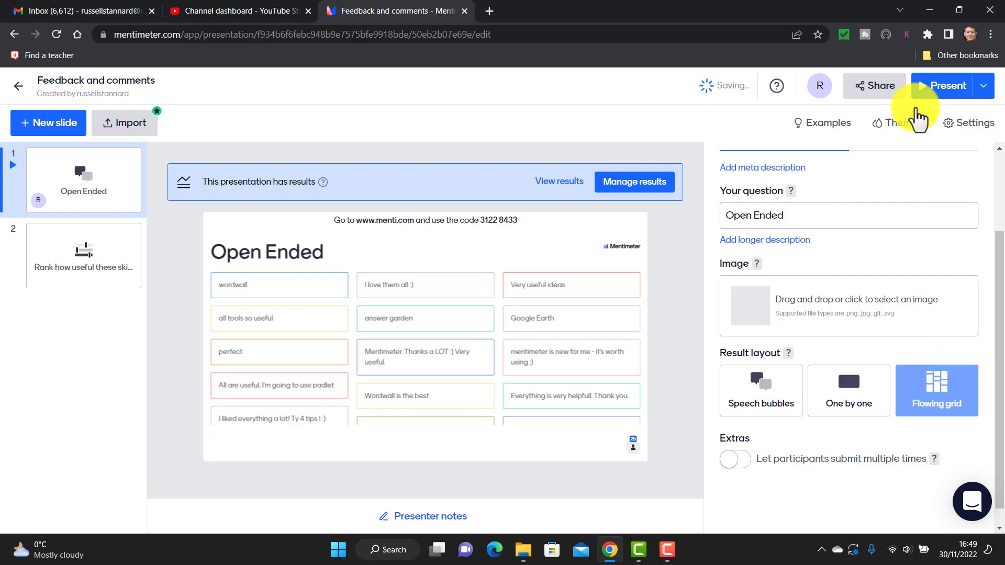
pyautogui.click(953, 89)
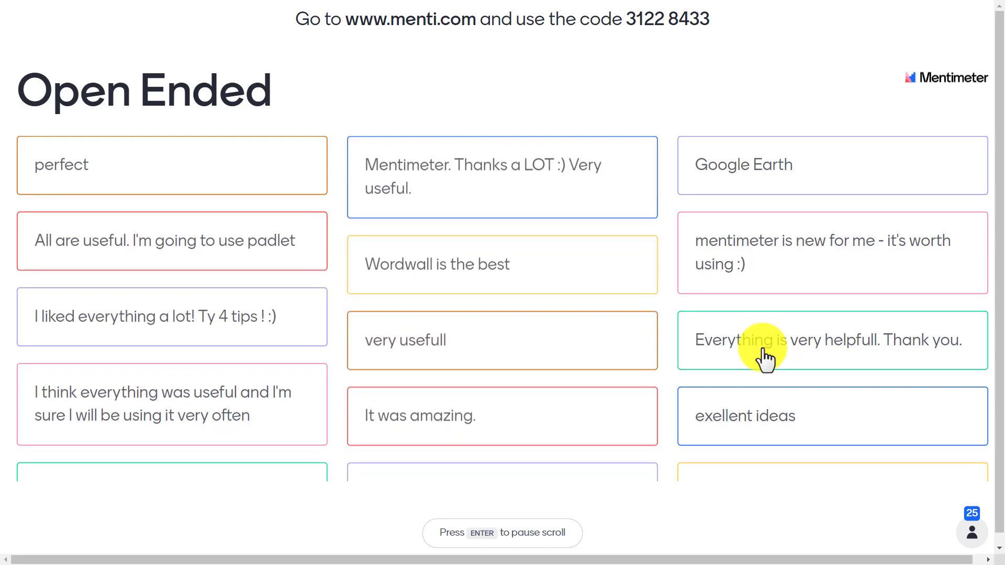
pyautogui.press('Escape')
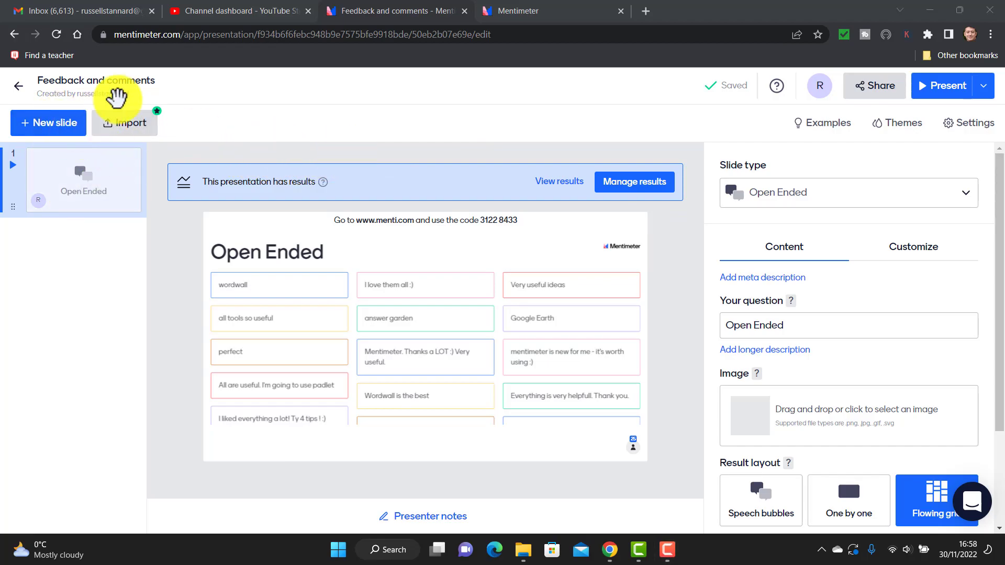
# Add an Open Ended slide asking 'What did you think of the presentation?' with One by one layout
pyautogui.click(53, 128)
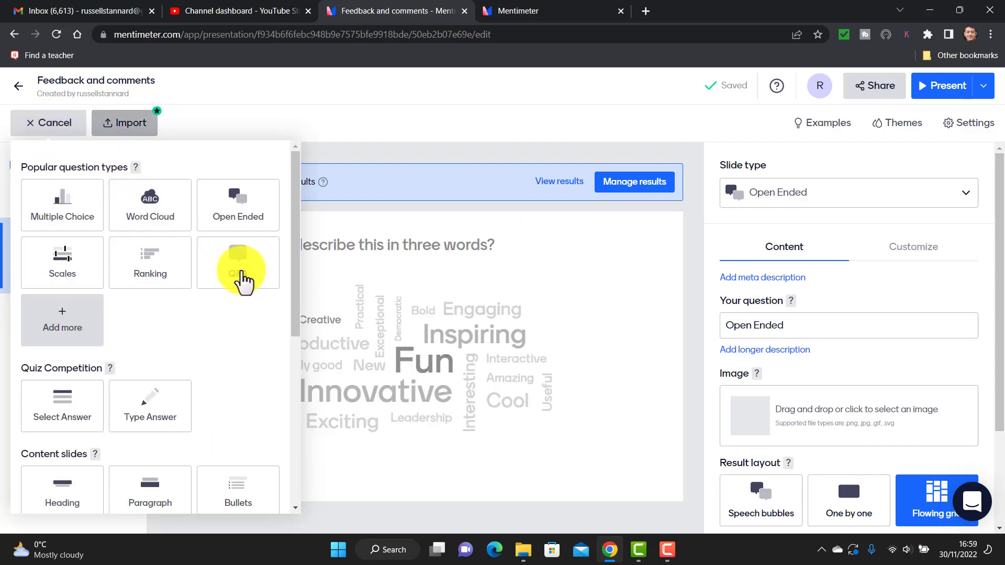
pyautogui.click(240, 220)
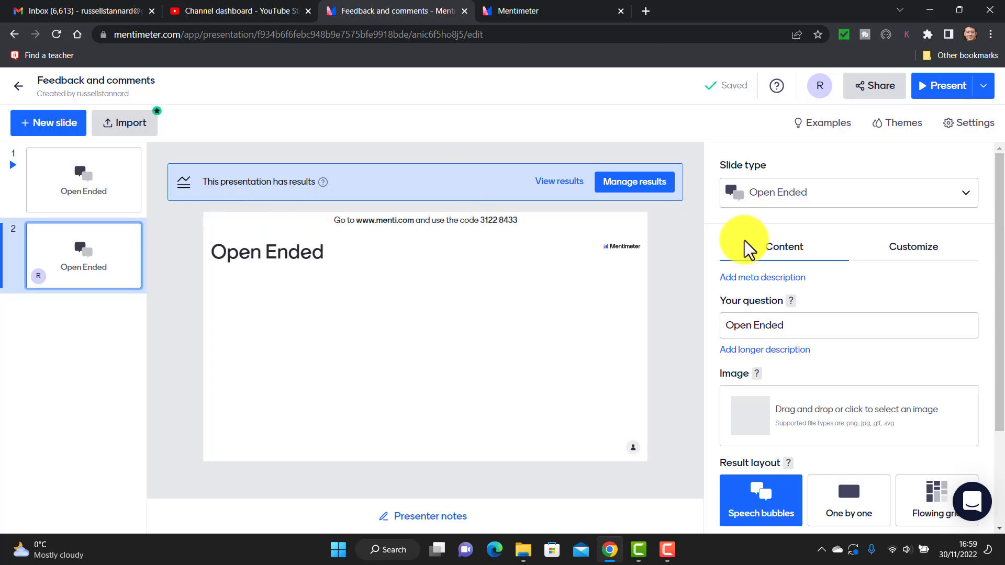
pyautogui.click(792, 329)
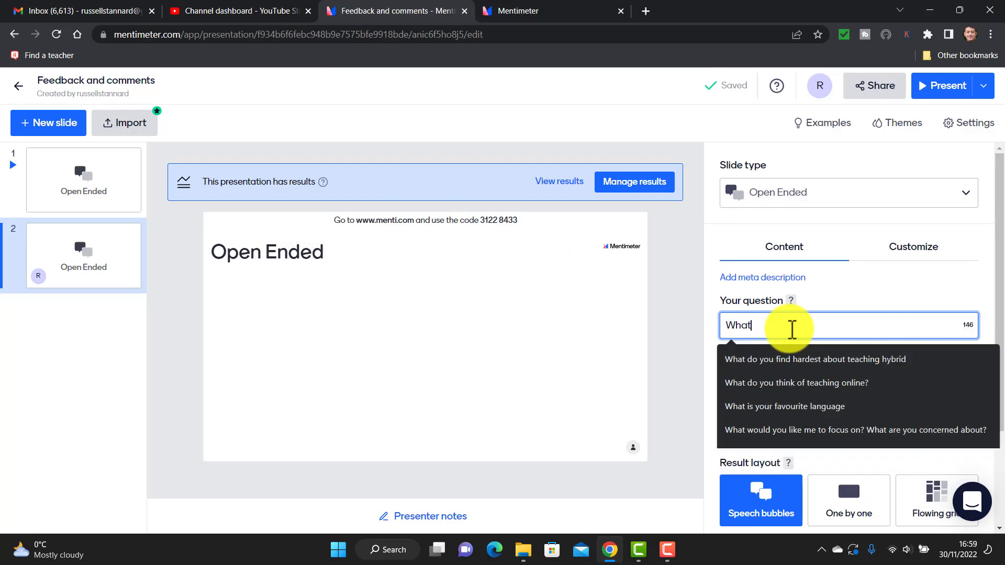
pyautogui.write('did yo')
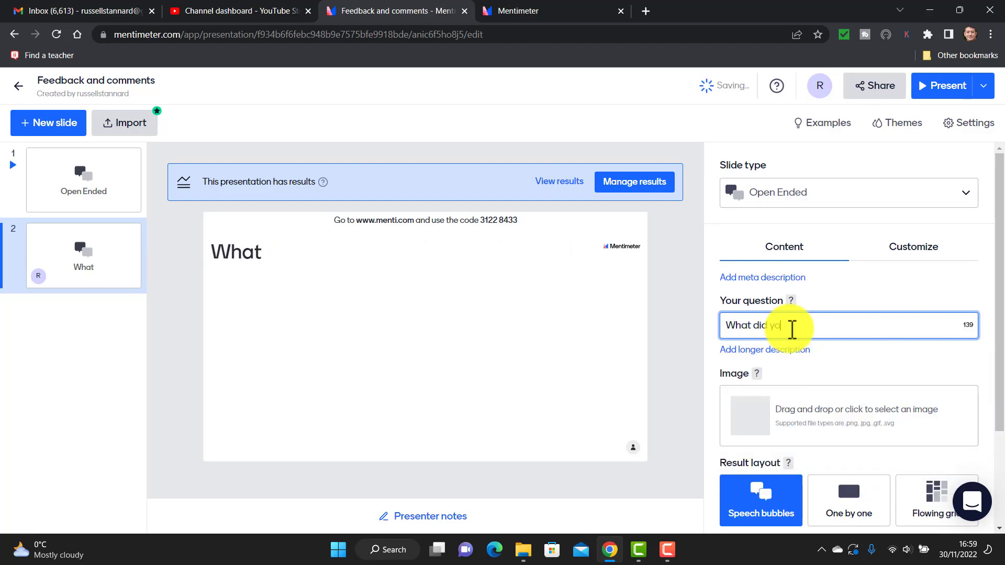
pyautogui.write('u think of the present')
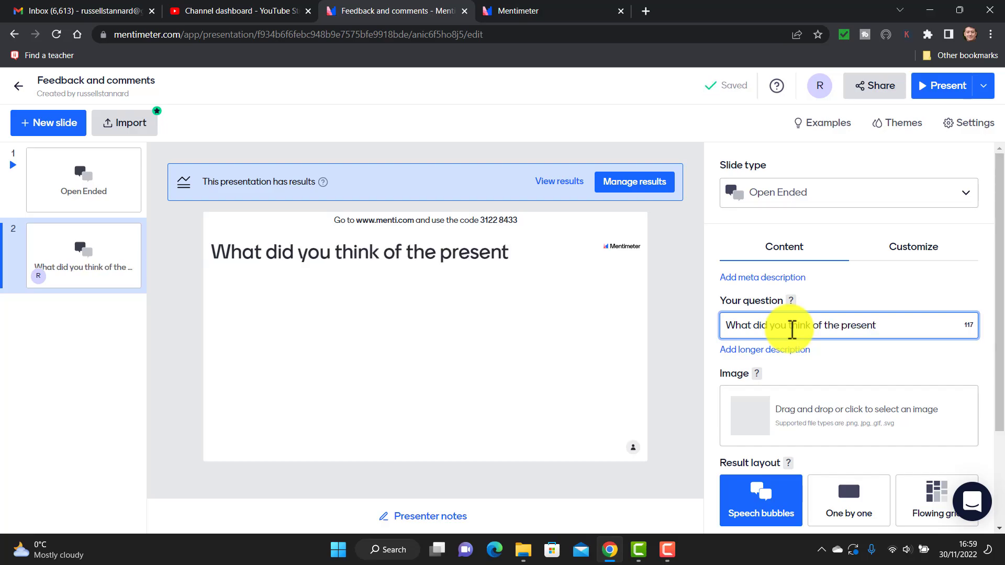
pyautogui.write('ation')
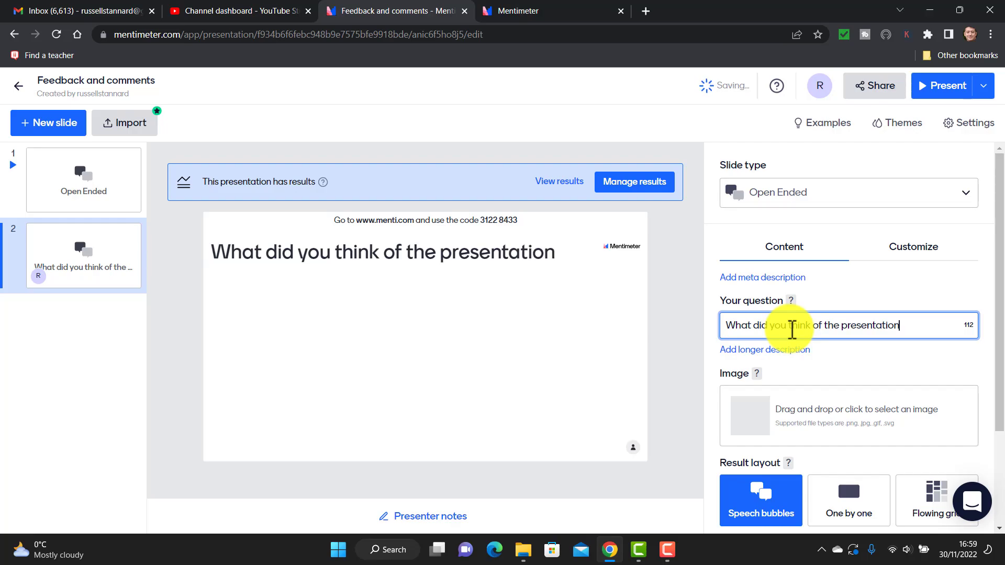
pyautogui.write('?')
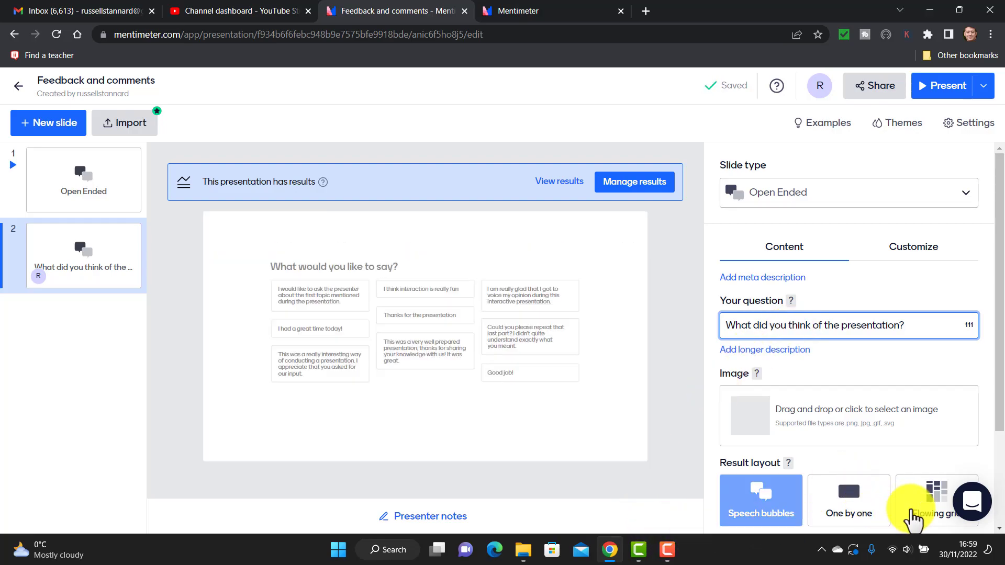
pyautogui.click(843, 507)
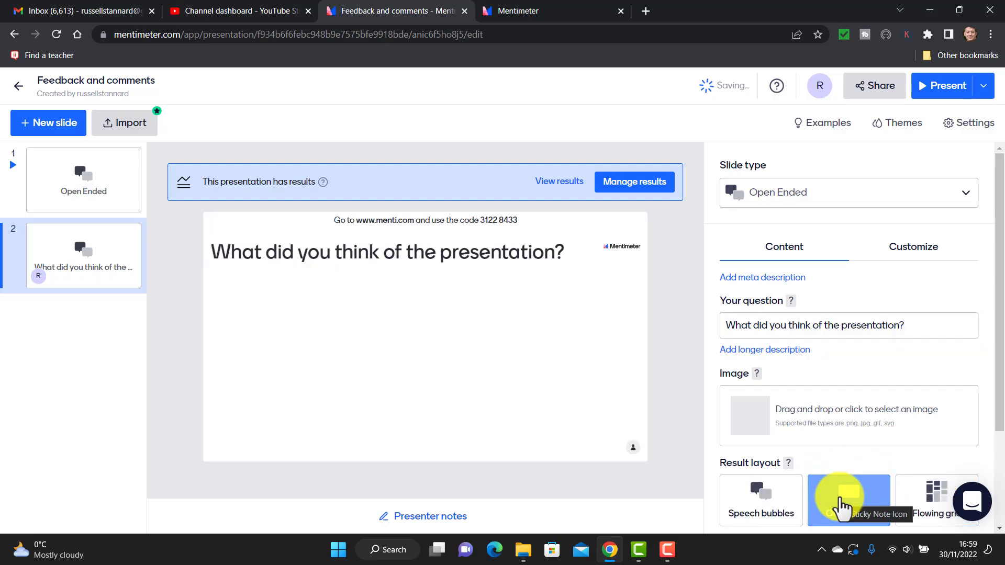
# Show the participation voting code and link under Share, and download the QR code
pyautogui.click(880, 95)
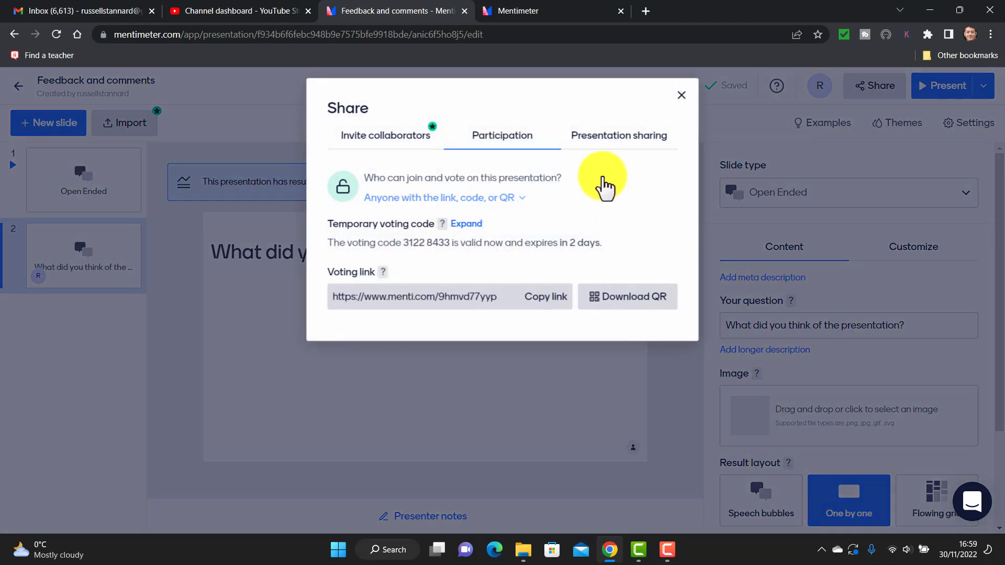
pyautogui.click(617, 303)
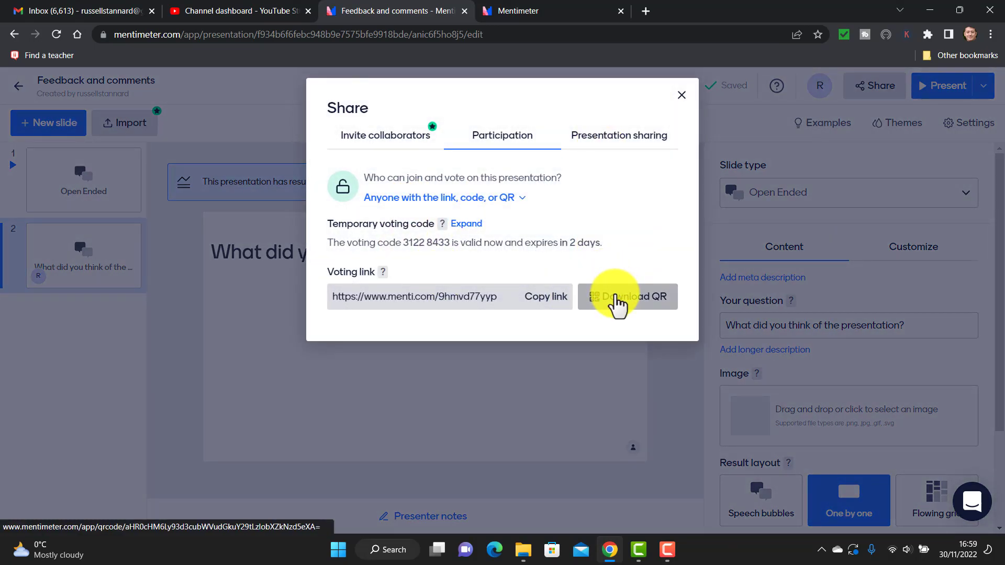
pyautogui.click(617, 303)
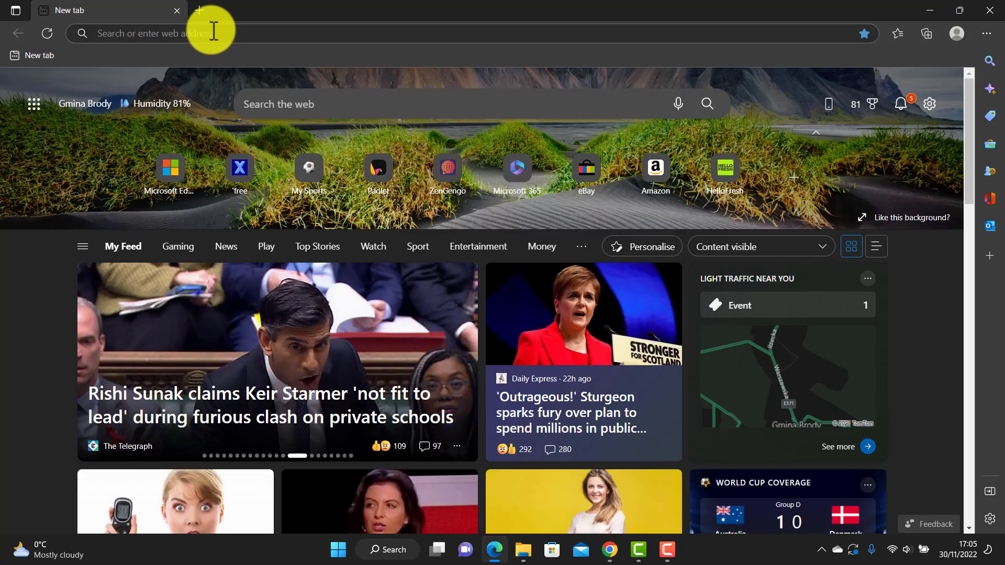
# Open the copied voting link in the browser's address bar
pyautogui.click(162, 32)
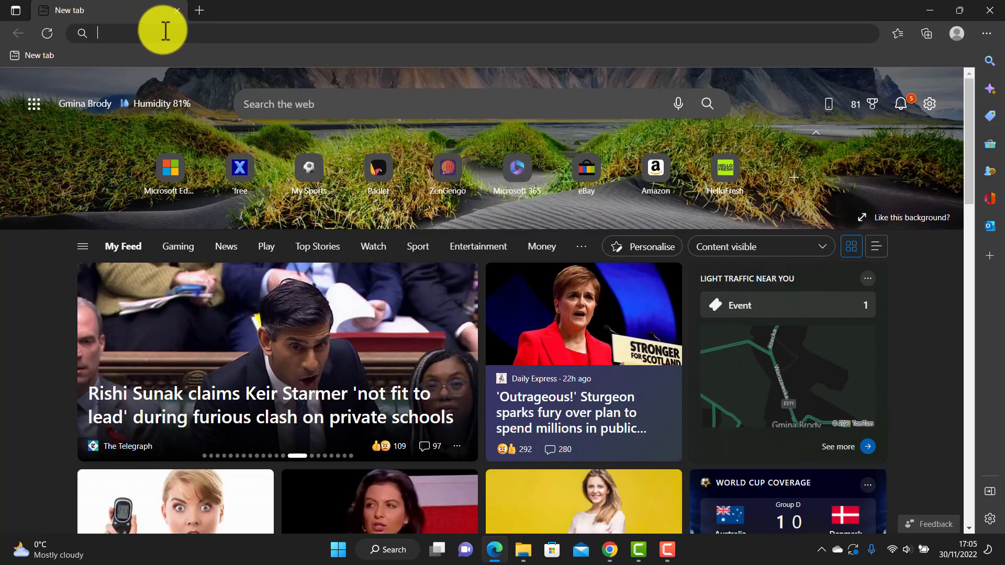
pyautogui.write('https://www.menti.com/9hmvd77yyp')
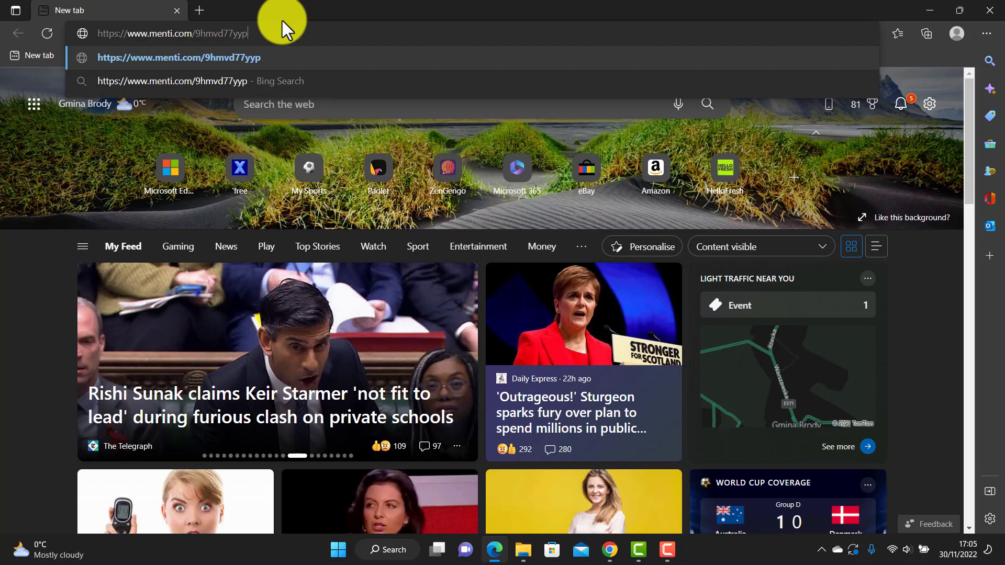
pyautogui.press('Return')
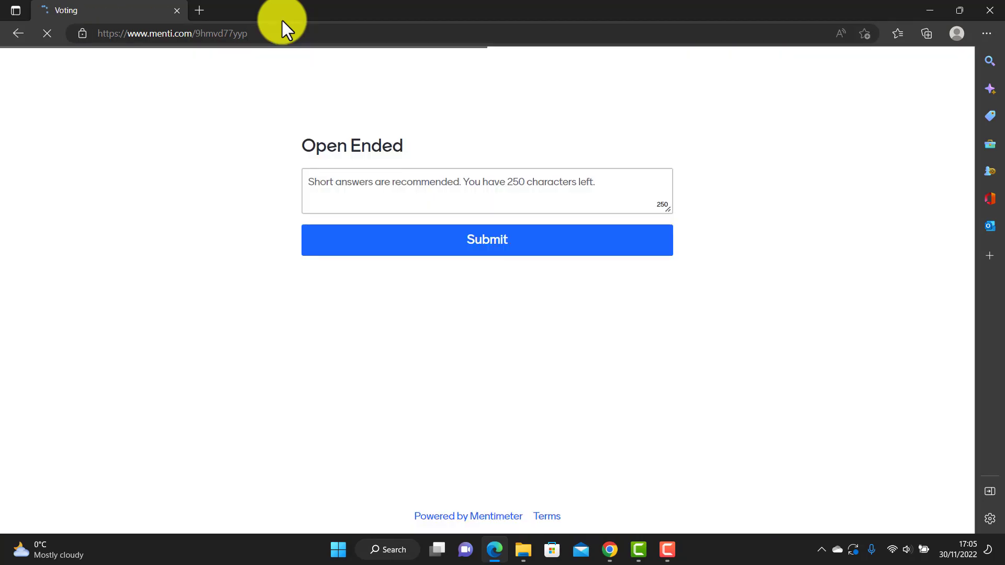
# Submit an Open Ended answer saying 'I really liked the presentation'
pyautogui.click(544, 187)
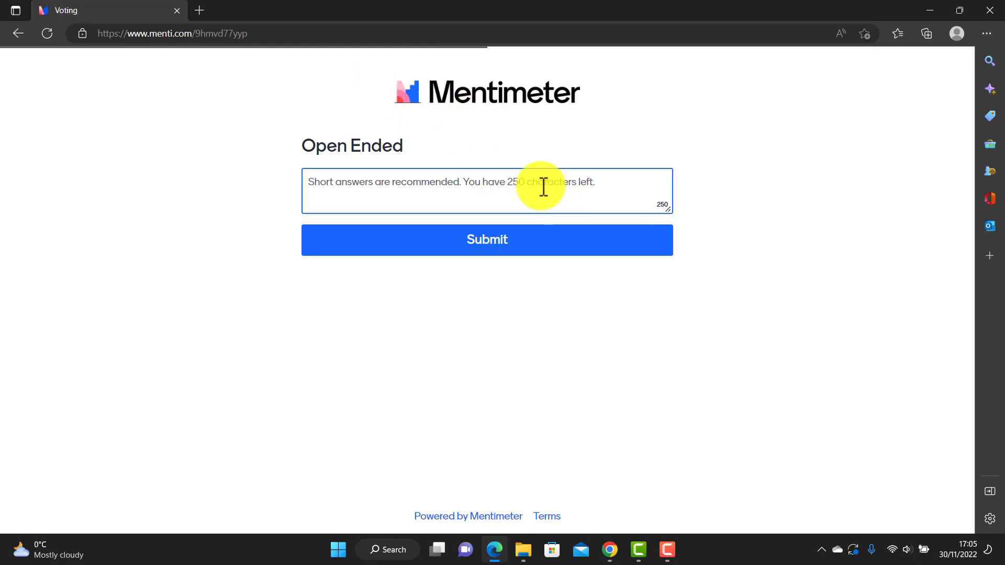
pyautogui.click(543, 187)
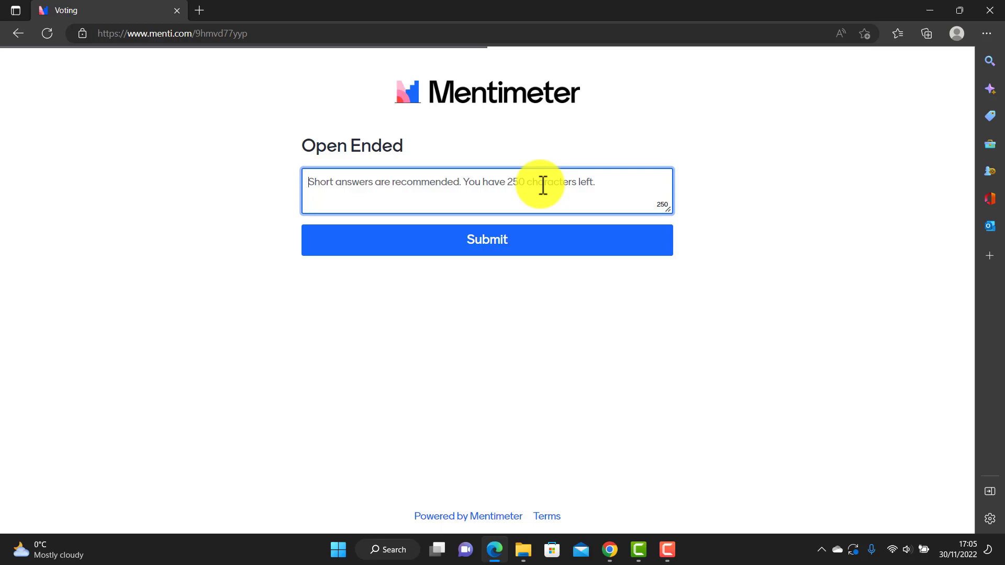
pyautogui.write('Il trslly .ikr')
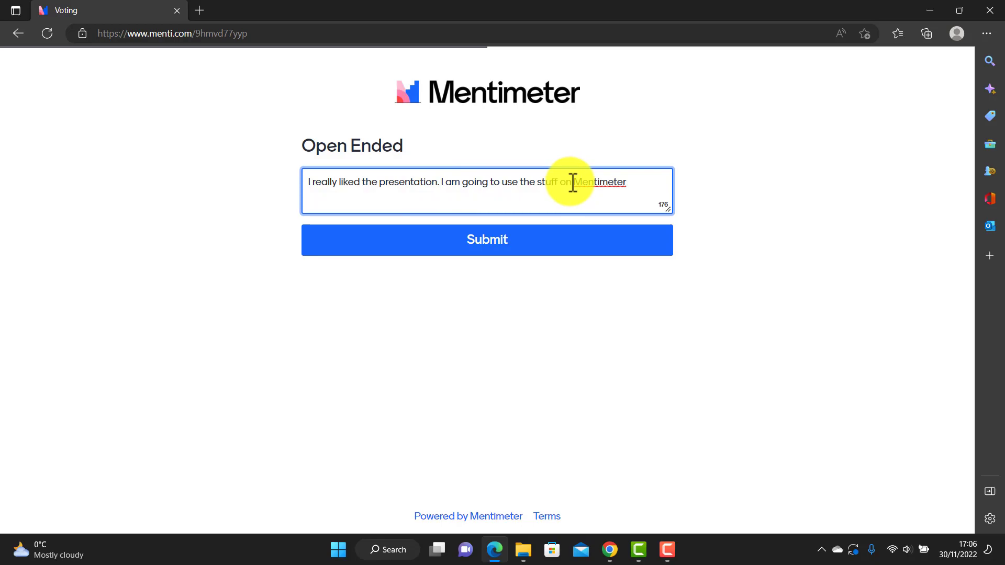
pyautogui.click(501, 251)
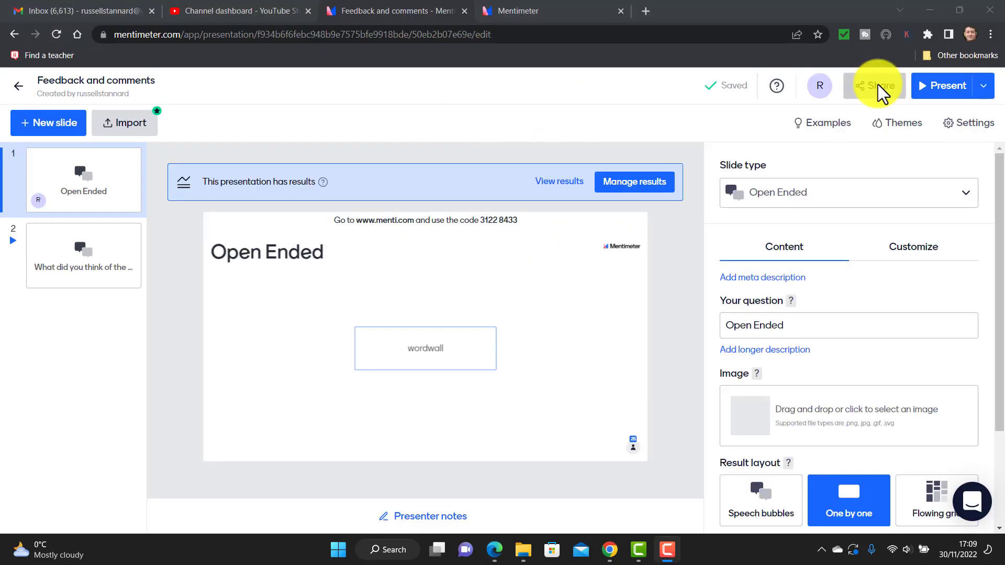
# Present the Open Ended slide and advance through responses to the Google Earth answer
pyautogui.click(943, 97)
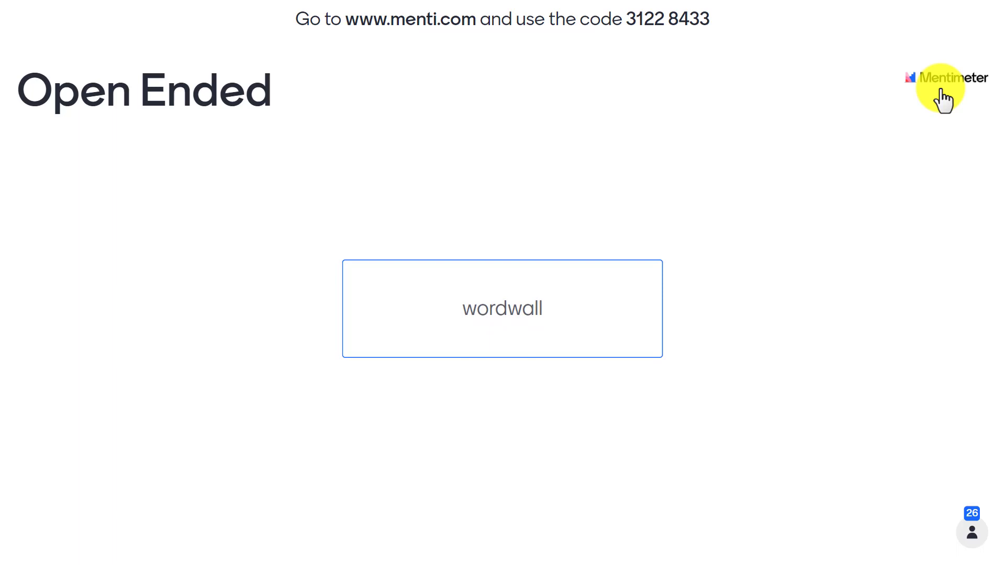
pyautogui.click(502, 465)
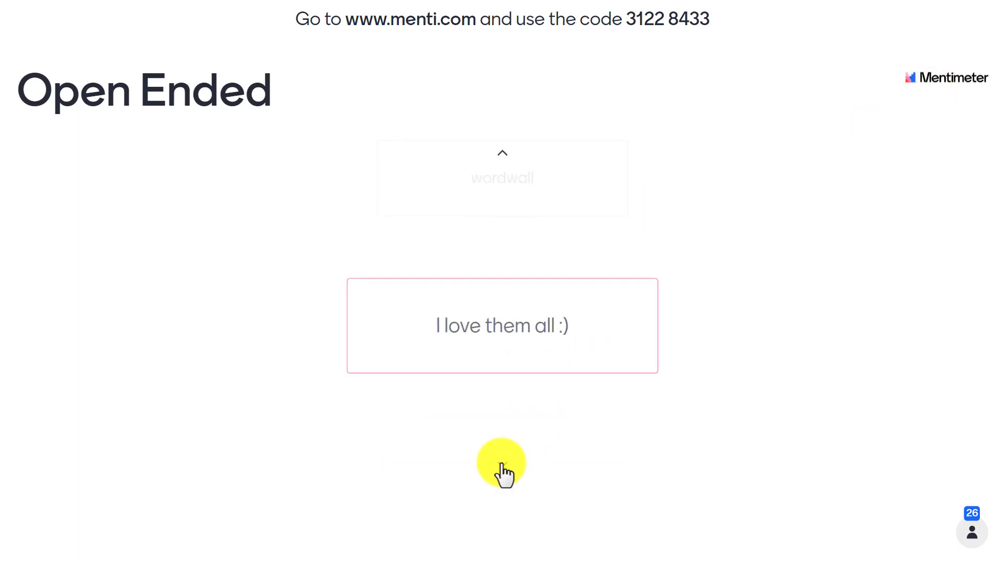
pyautogui.click(501, 465)
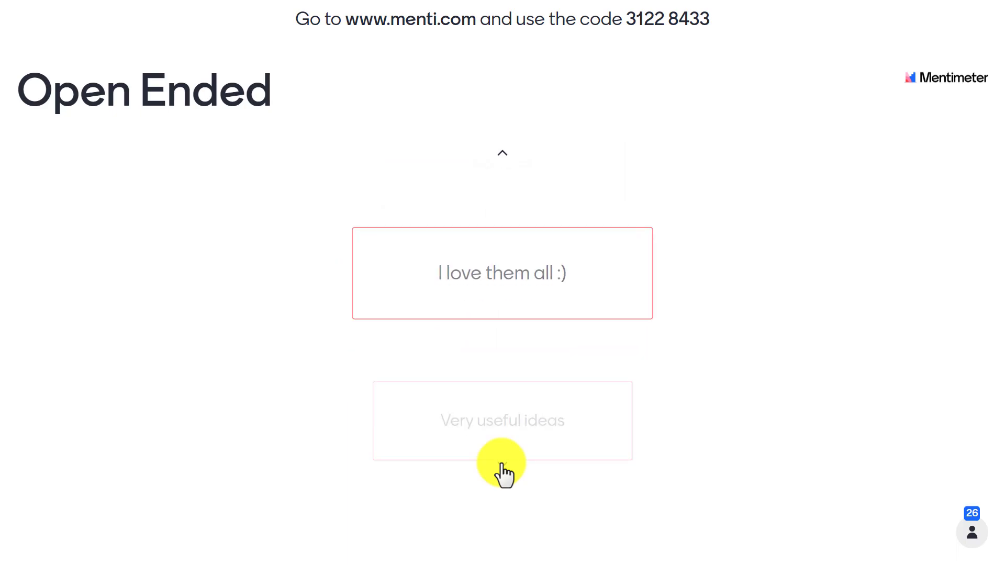
pyautogui.click(502, 465)
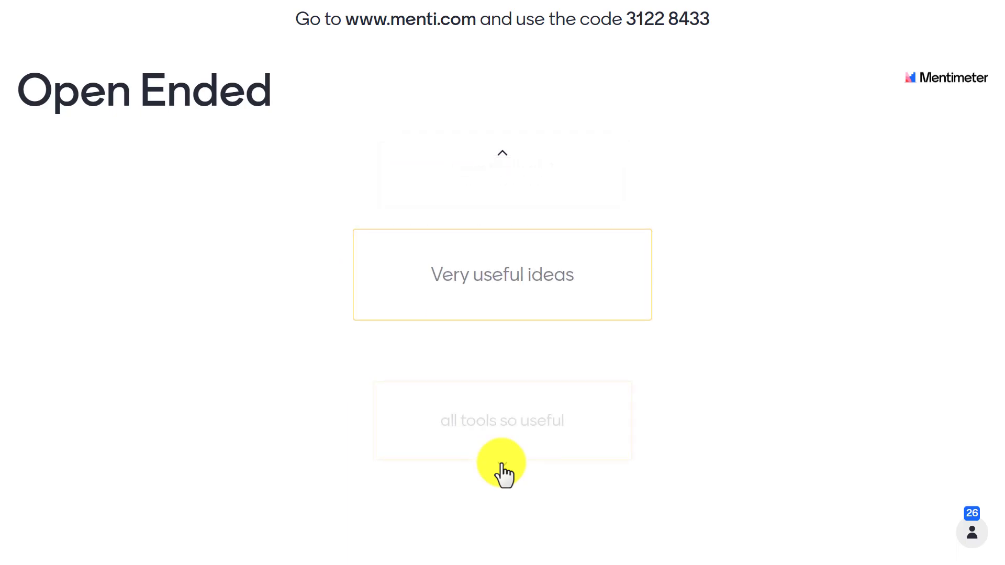
pyautogui.click(502, 465)
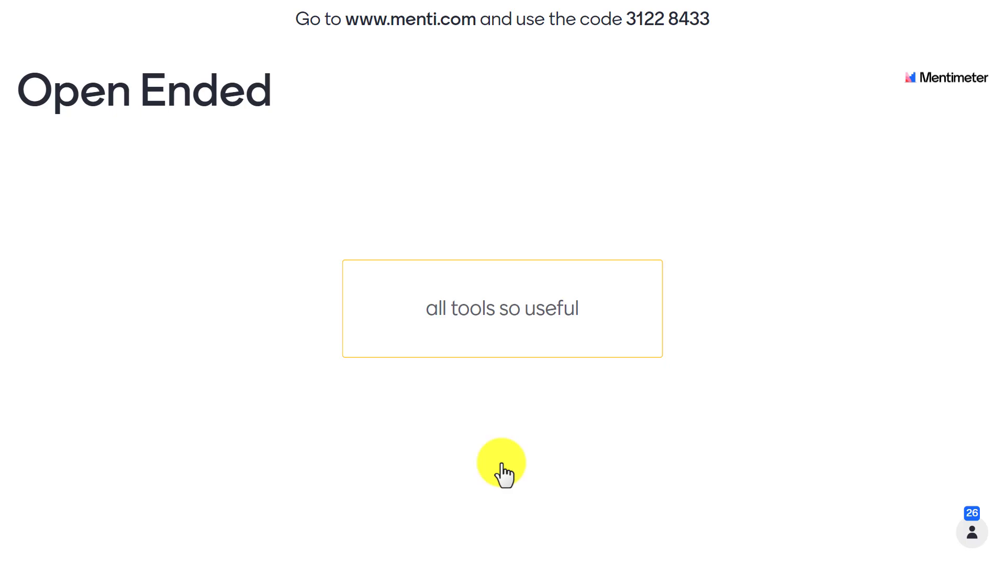
pyautogui.click(502, 464)
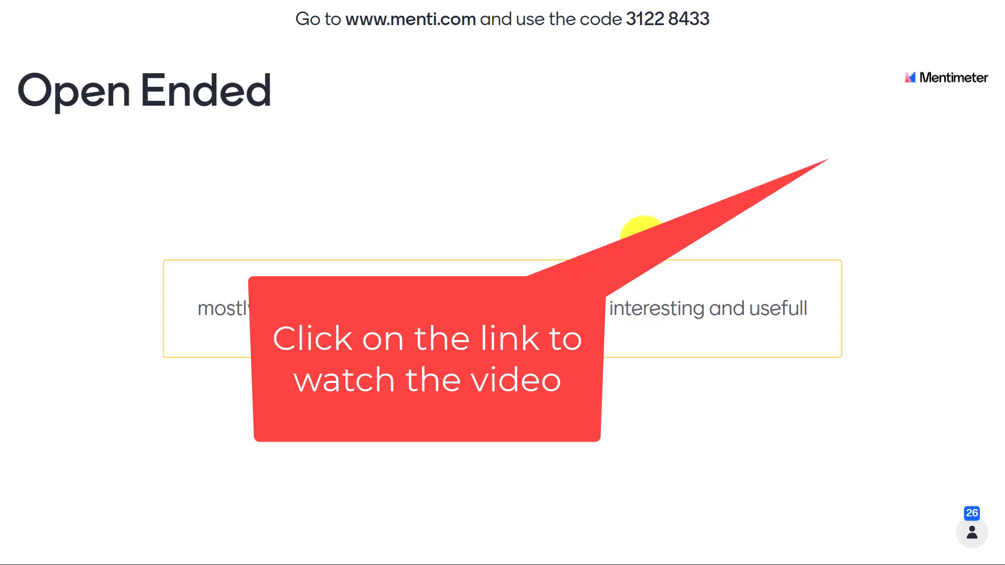
# Open the 'my favourite language' Ranking results, with English ranked first of seven
pyautogui.moveTo(506, 205)
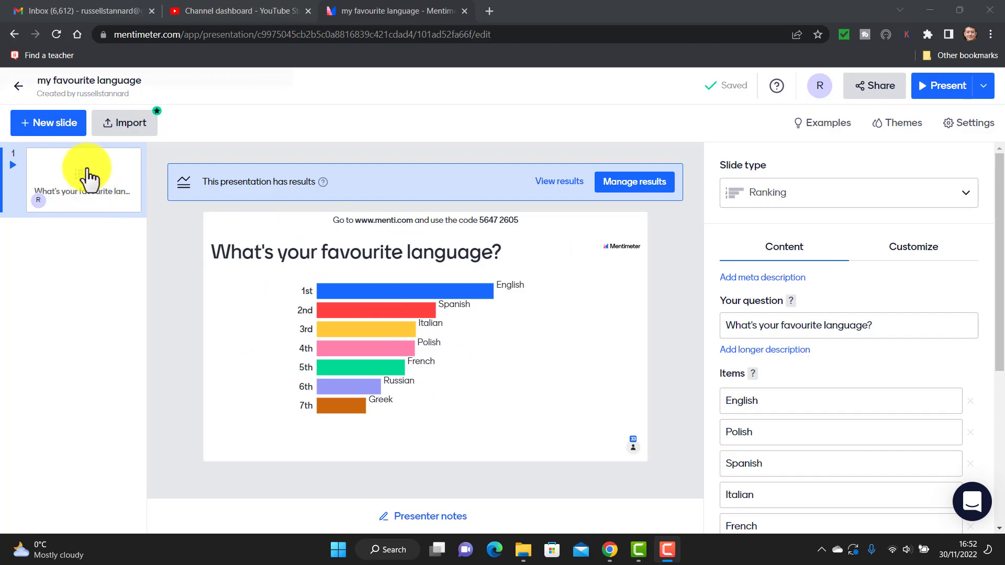
# From the presentations list, create a new presentation named 'Languages'
pyautogui.click(18, 86)
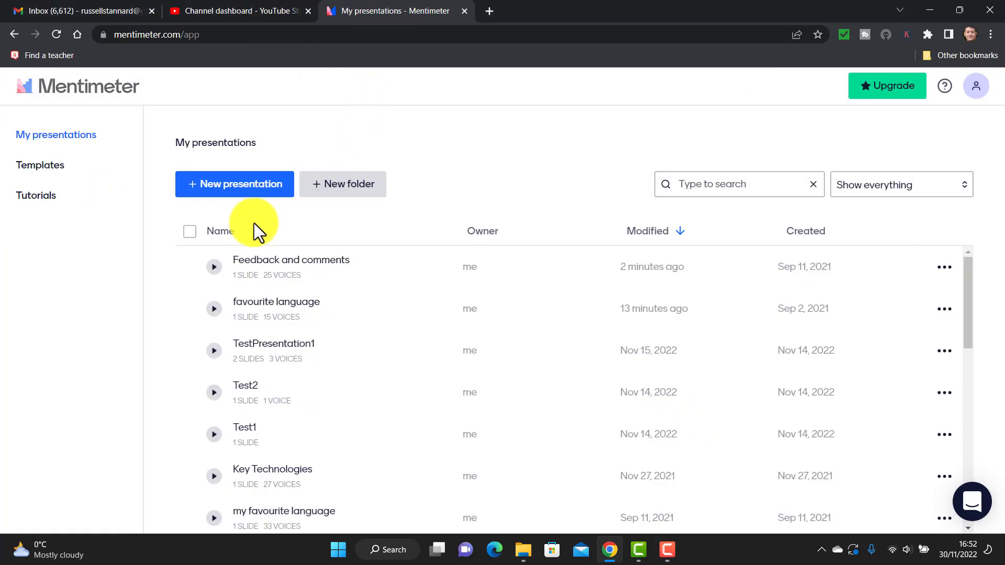
pyautogui.click(240, 189)
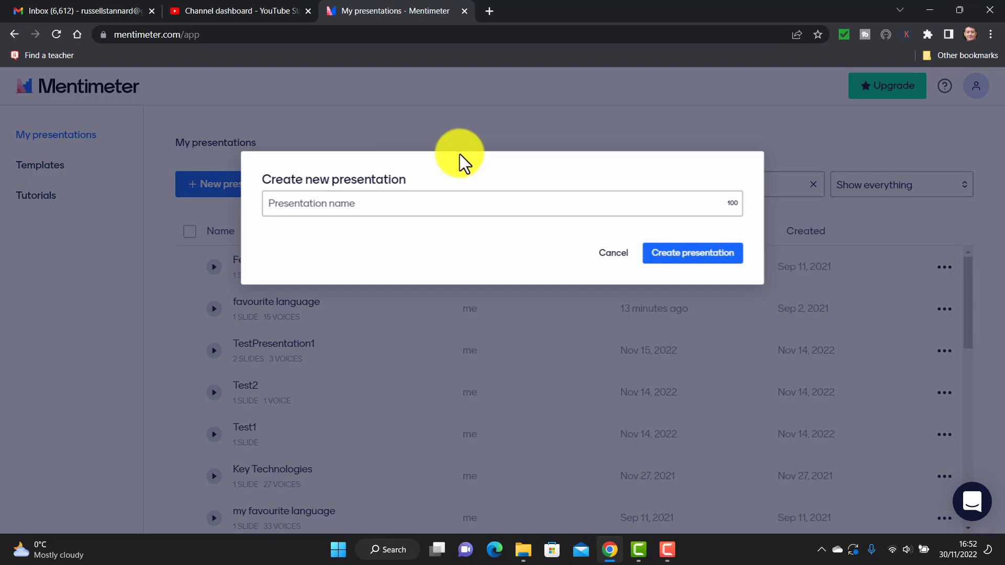
pyautogui.write('Languages')
pyautogui.click(690, 259)
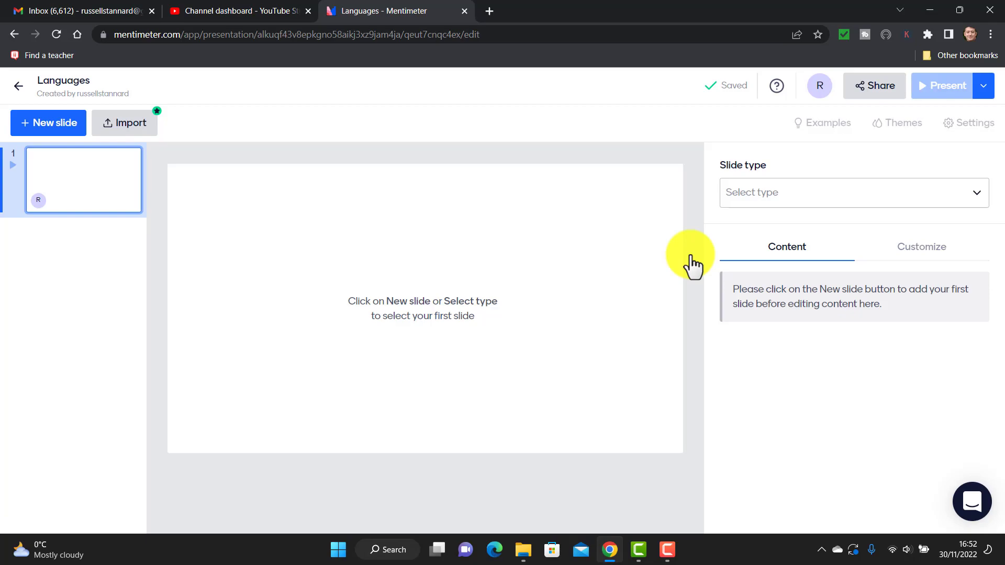
# Make the slide a Ranking question asking 'What is your favourite language?'
pyautogui.click(977, 199)
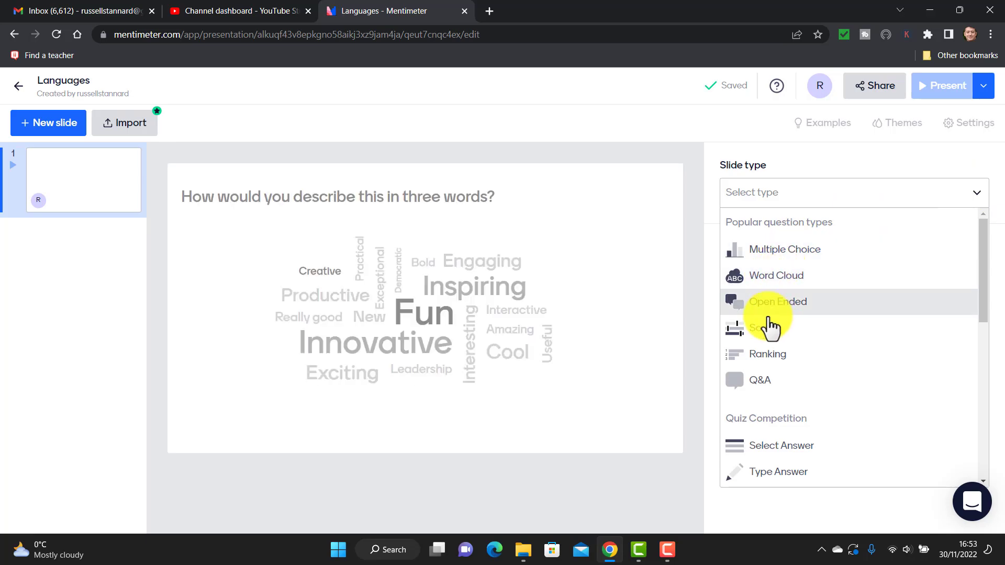
pyautogui.click(763, 359)
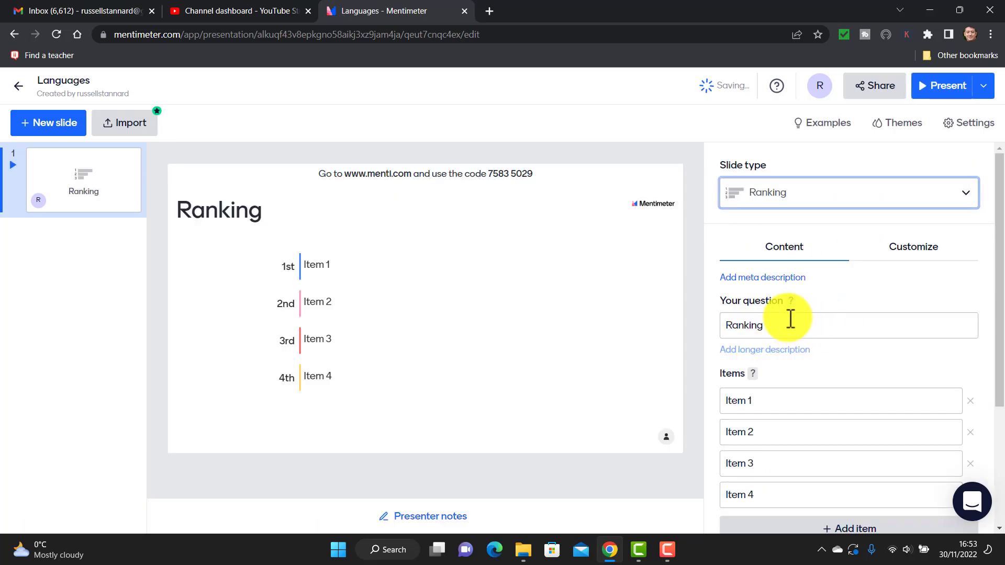
pyautogui.click(775, 324)
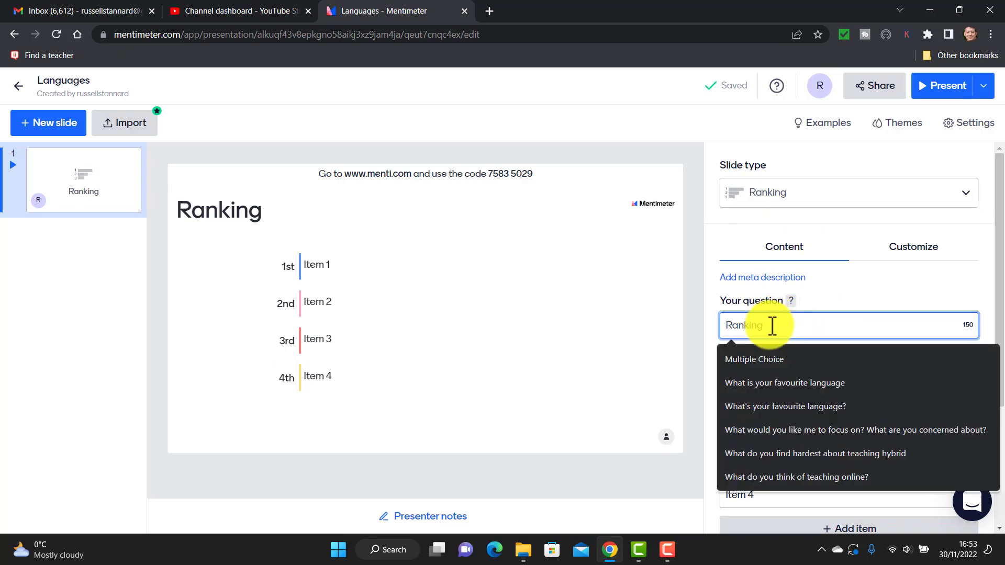
pyautogui.write('Whatt')
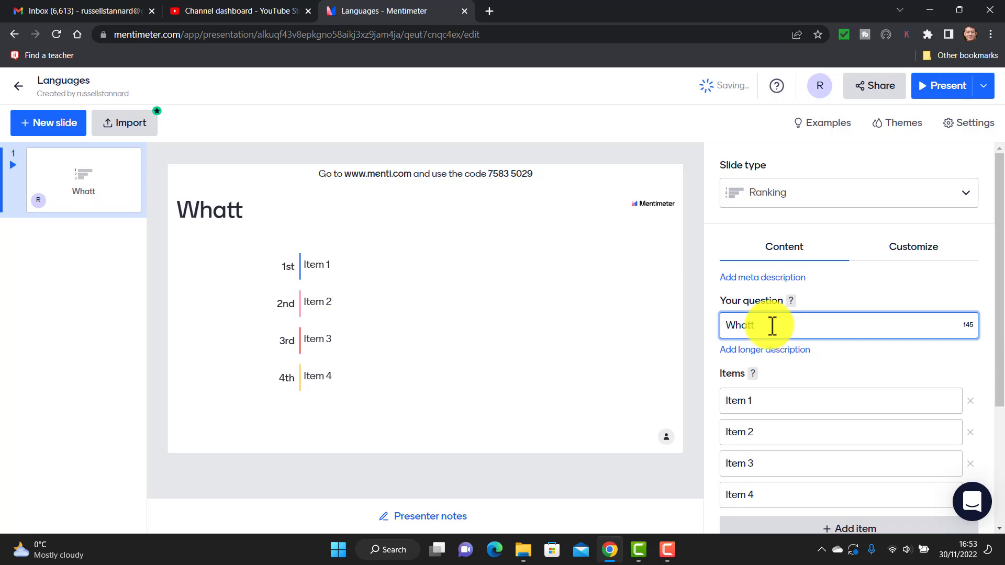
pyautogui.press('BackSpace')
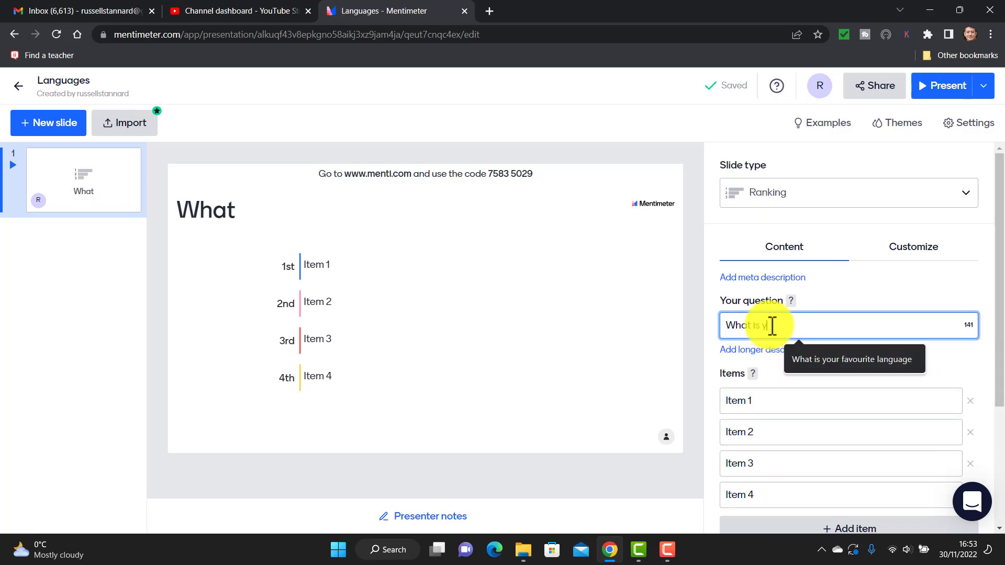
pyautogui.write('is your favourite  language?')
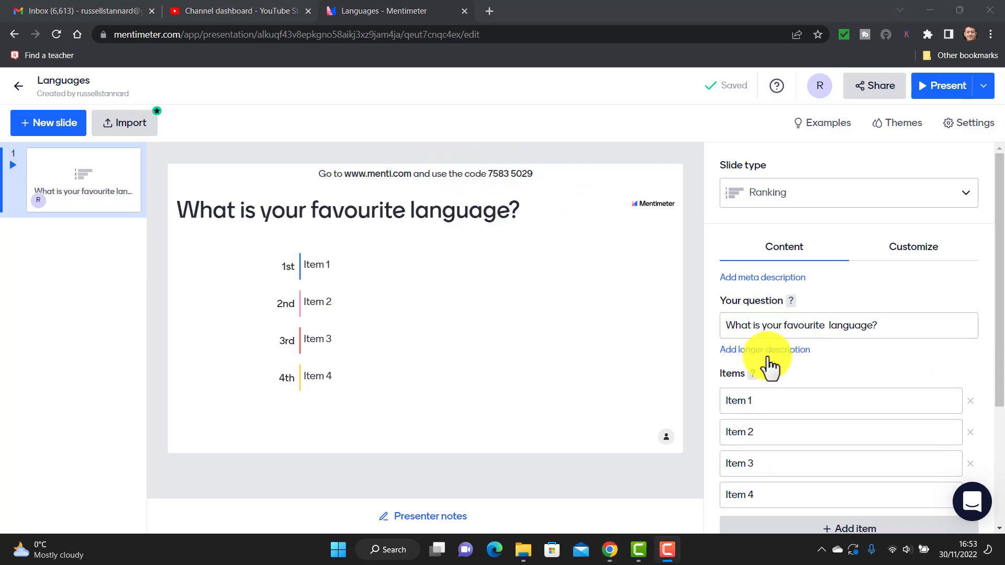
# Paste the seven languages, French to Turkish, as ranking items and add an eighth item
pyautogui.press('Tab')
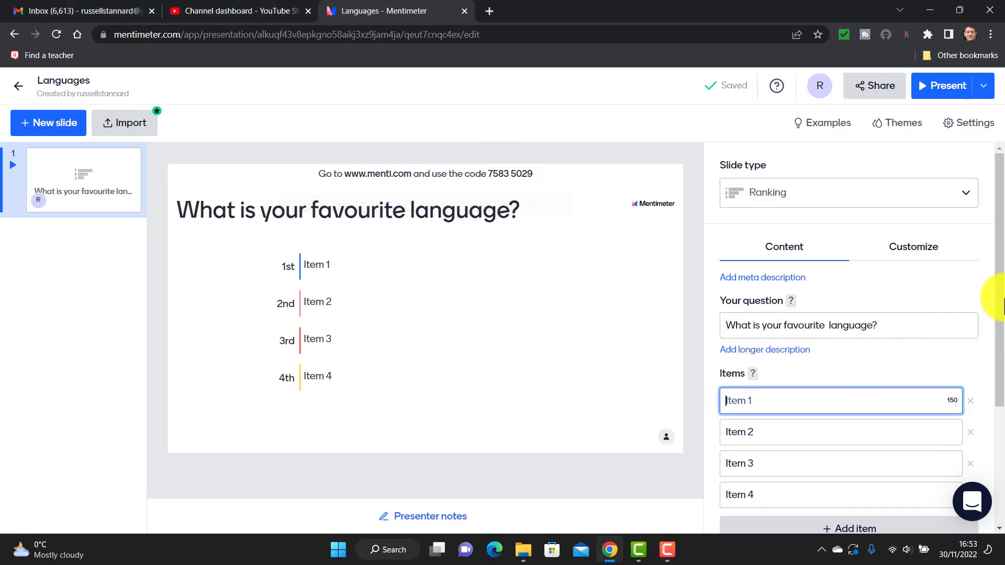
pyautogui.scroll(-1, 997, 286)
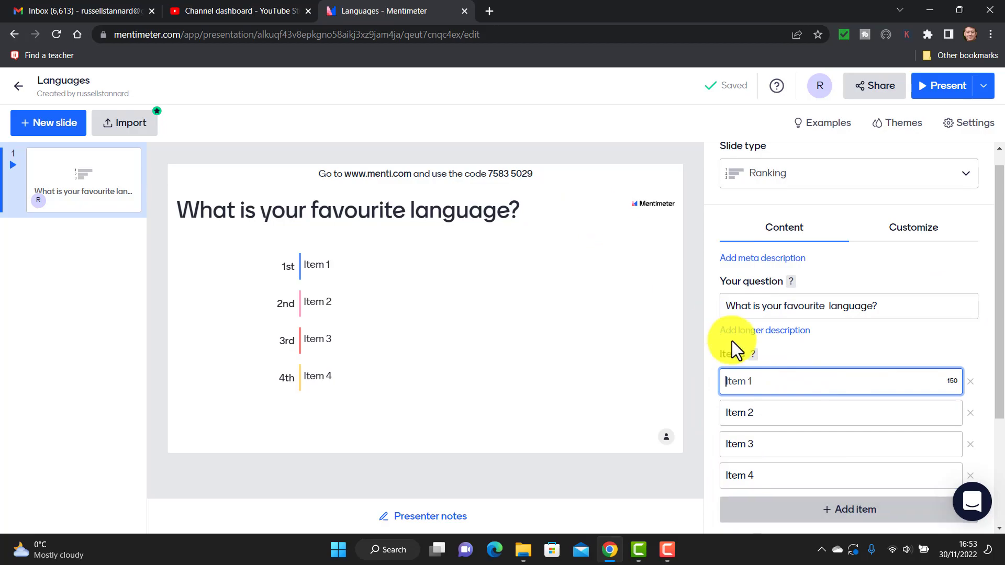
pyautogui.click(761, 380)
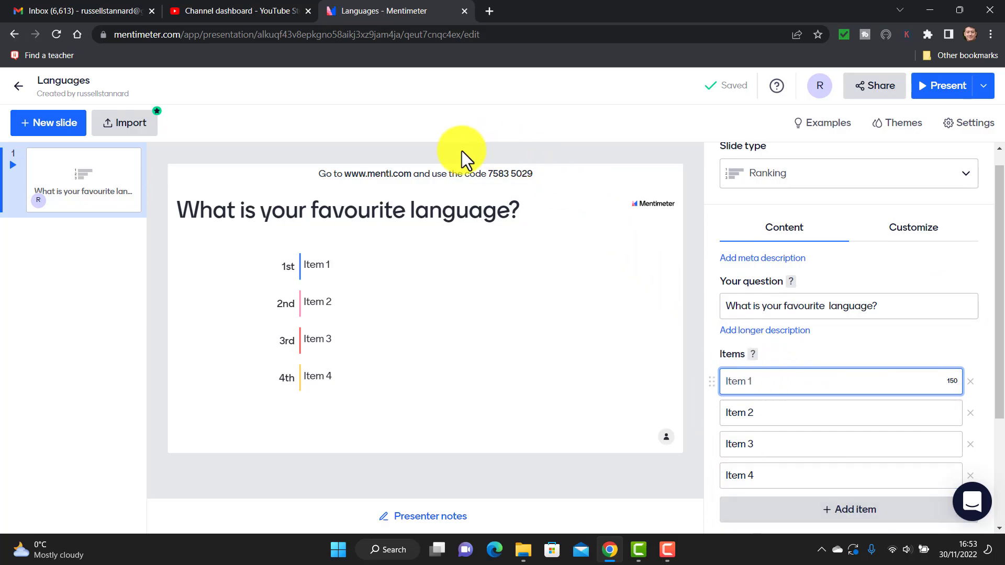
pyautogui.write('French Spanish Greek Russian French Italian Turkish')
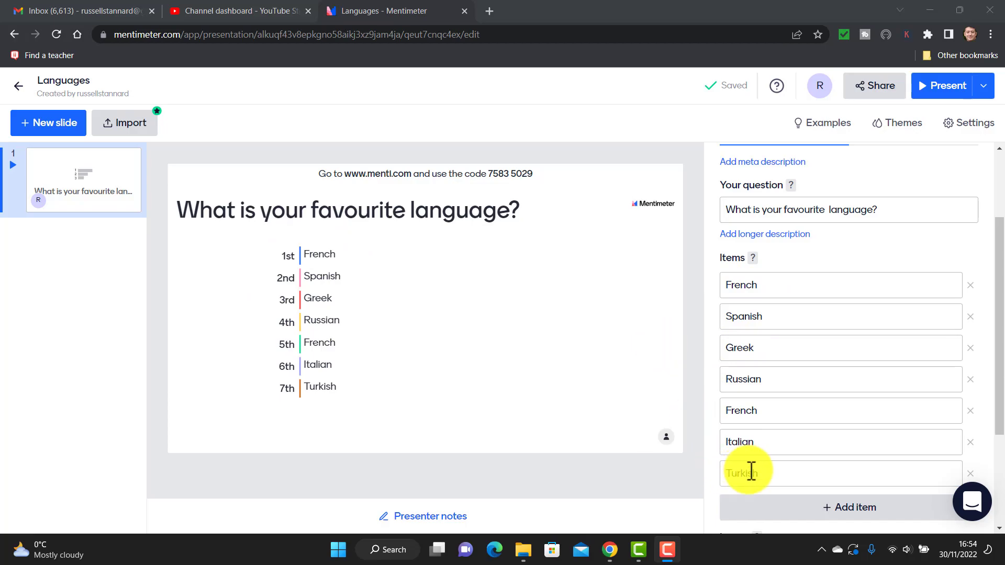
pyautogui.click(840, 510)
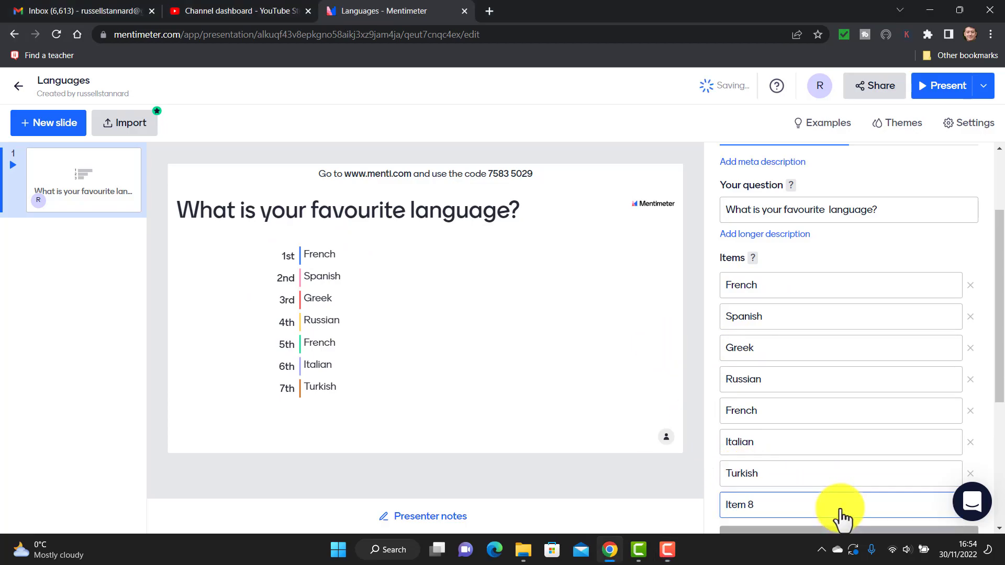